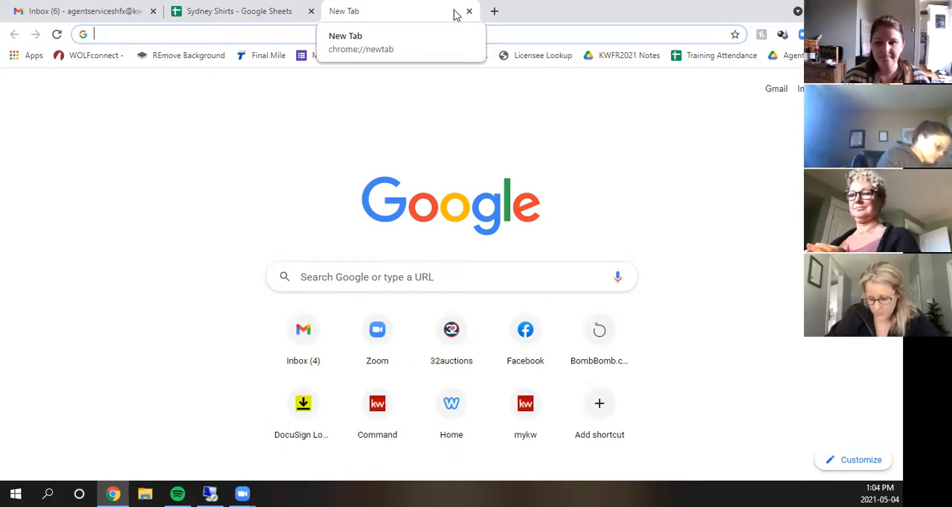
- Search the web for "split pdf" and open the PDF2Go Split PDF page from the results
{"action": "type", "text": "split"}
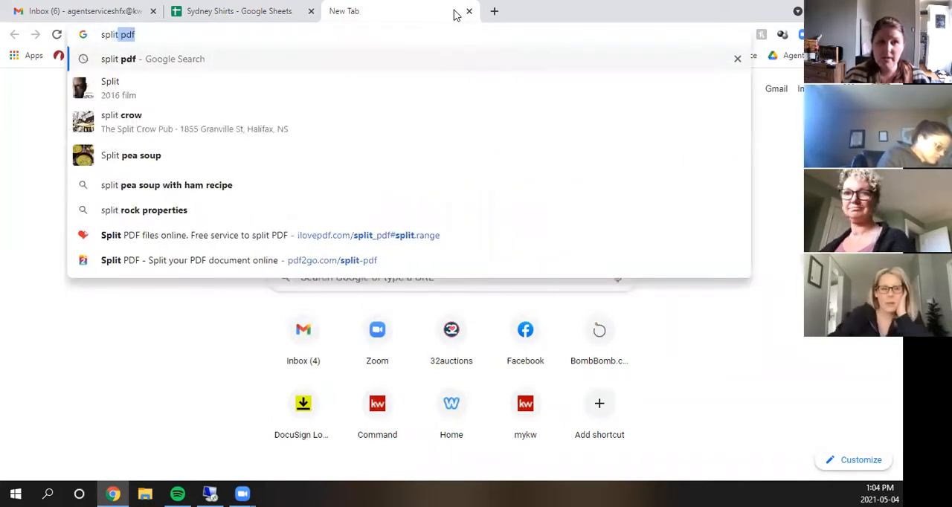
{"action": "key", "text": "Return"}
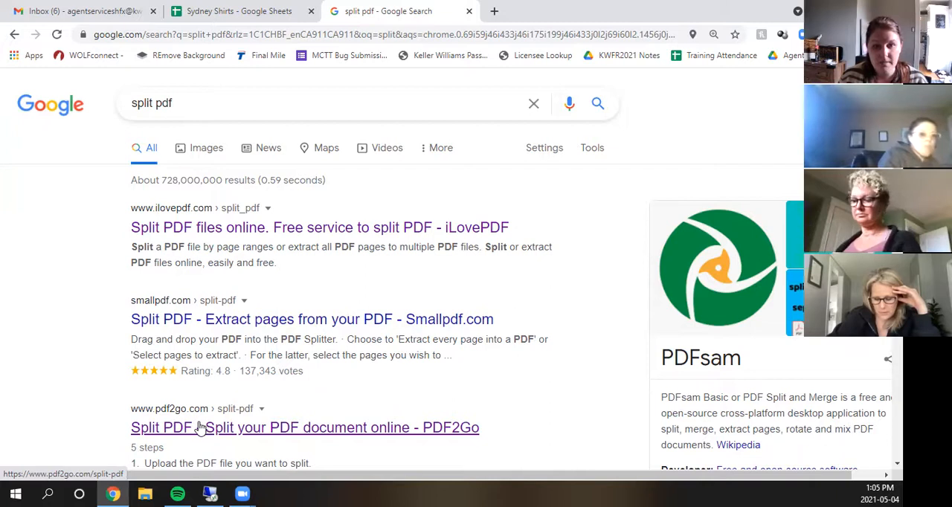
{"action": "left_click", "coordinate": [203, 430]}
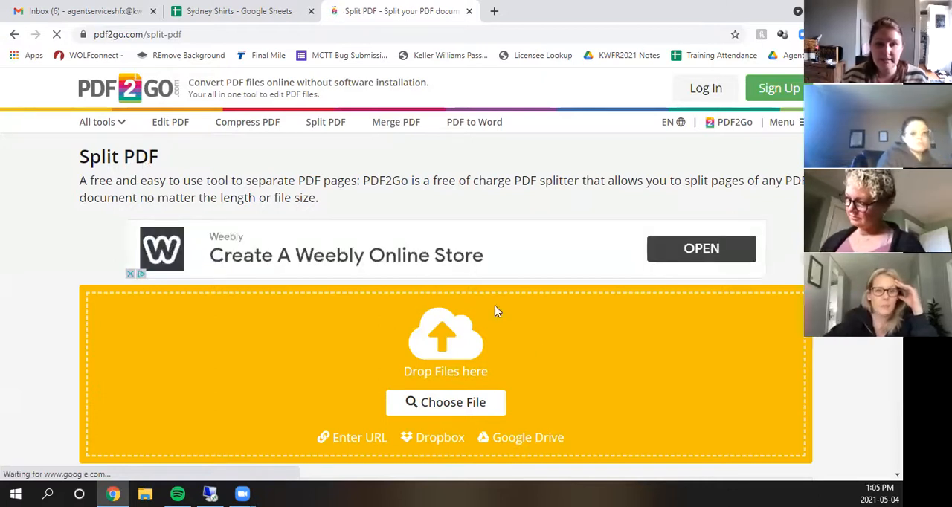
- Upload the blue_cross_booklet PDF from the Desktop to the PDF splitter
{"action": "left_click", "coordinate": [454, 403]}
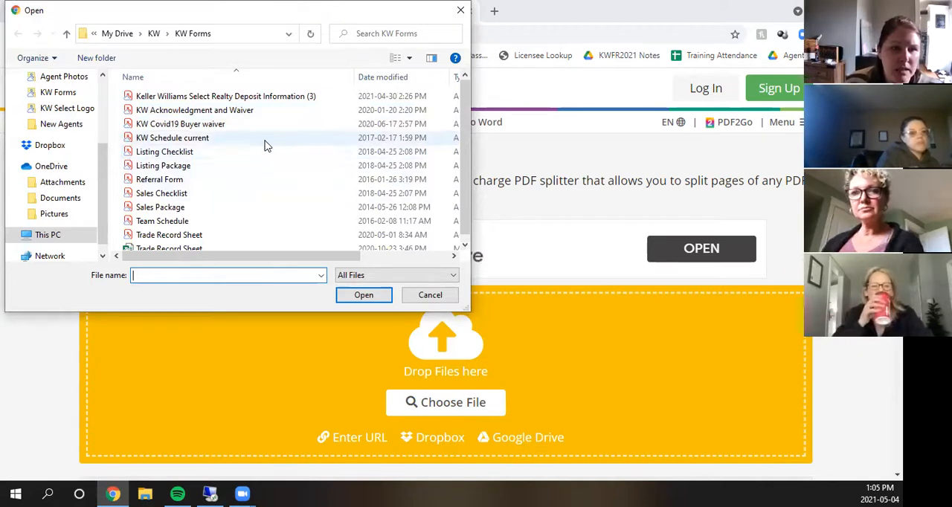
{"action": "scroll", "coordinate": [56, 149], "scroll_direction": "up", "scroll_amount": 5}
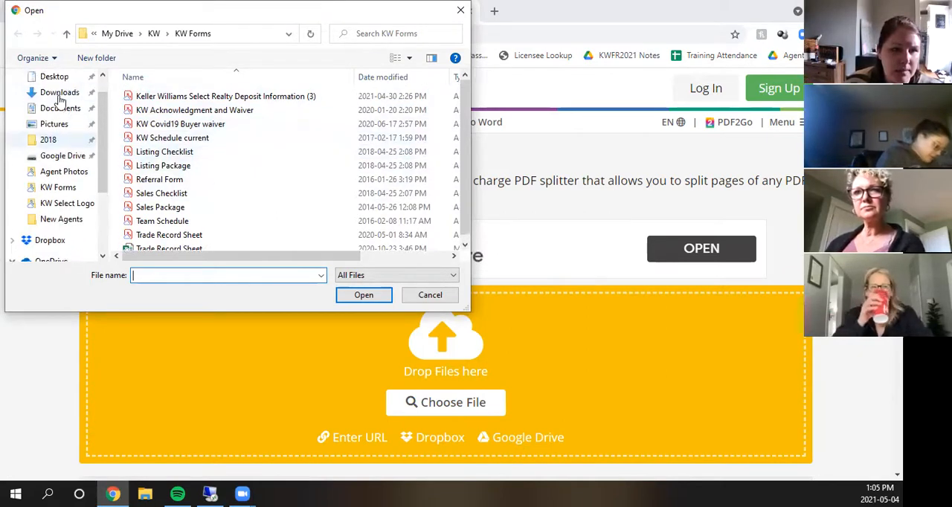
{"action": "left_click", "coordinate": [57, 105]}
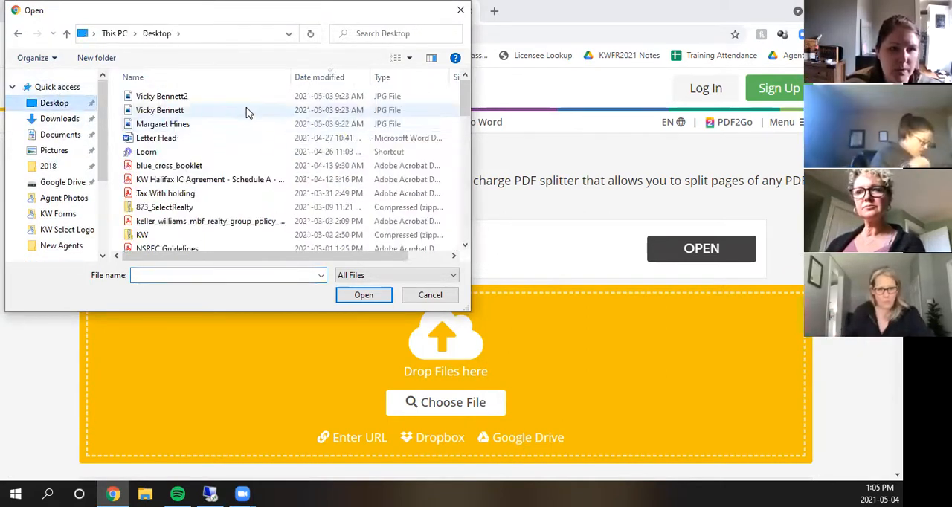
{"action": "double_click", "coordinate": [192, 166]}
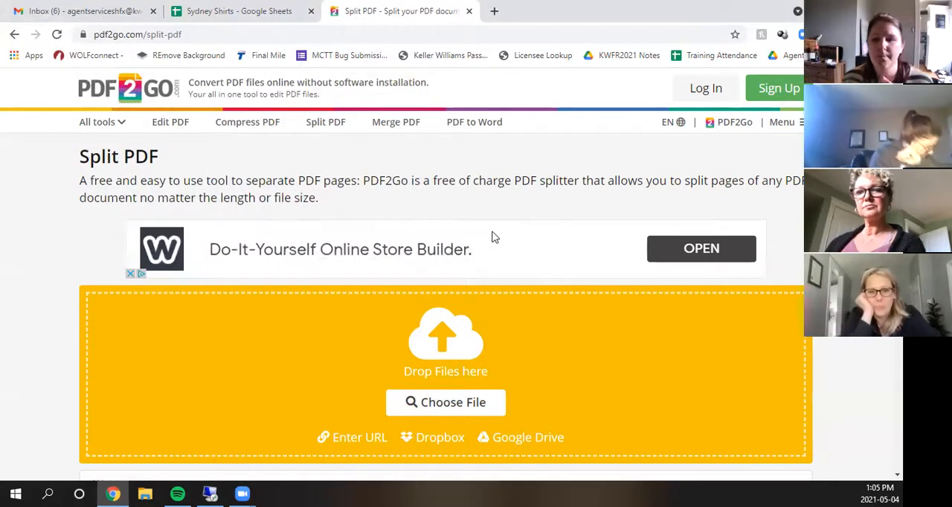
{"action": "scroll", "coordinate": [461, 246], "scroll_direction": "down", "scroll_amount": 1}
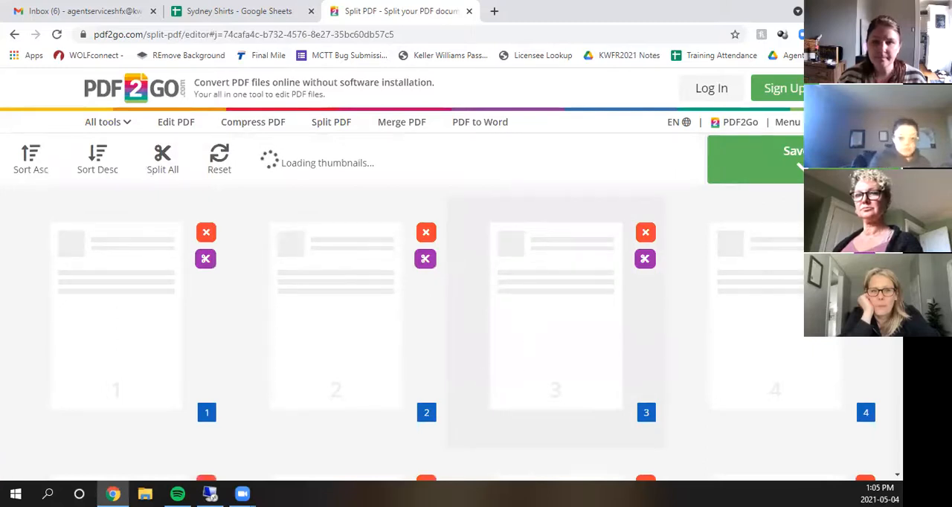
- Look through the booklet's page thumbnails and place a split after page 7
{"action": "scroll", "coordinate": [691, 244], "scroll_direction": "down", "scroll_amount": 3}
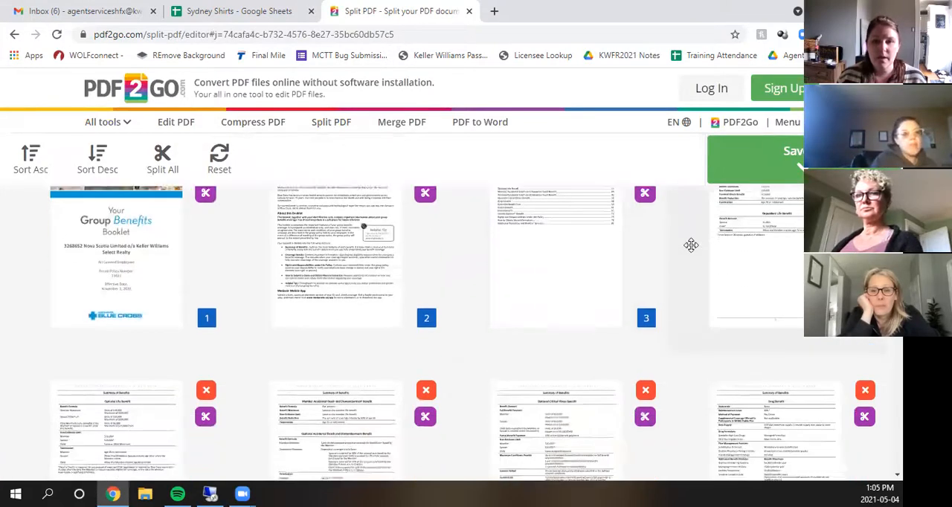
{"action": "scroll", "coordinate": [691, 257], "scroll_direction": "down", "scroll_amount": 12}
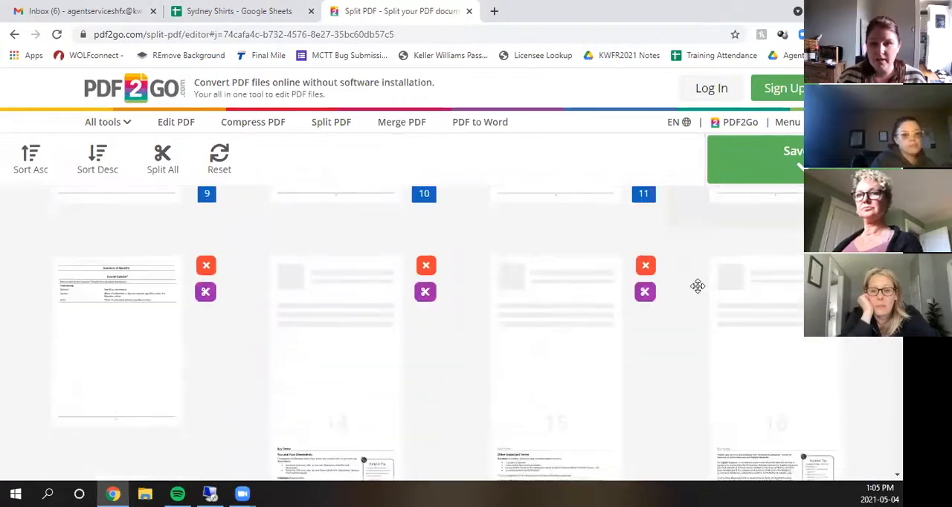
{"action": "scroll", "coordinate": [707, 321], "scroll_direction": "down", "scroll_amount": 15}
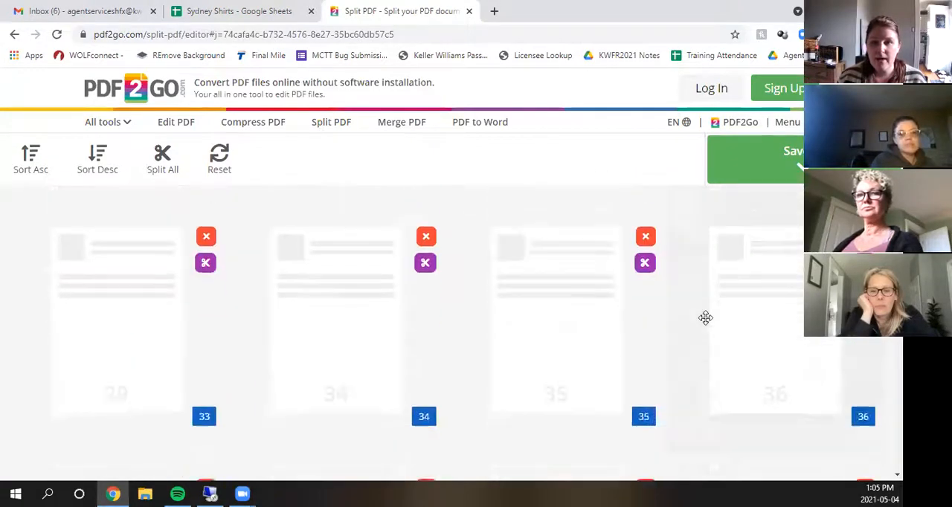
{"action": "scroll", "coordinate": [706, 321], "scroll_direction": "down", "scroll_amount": 5}
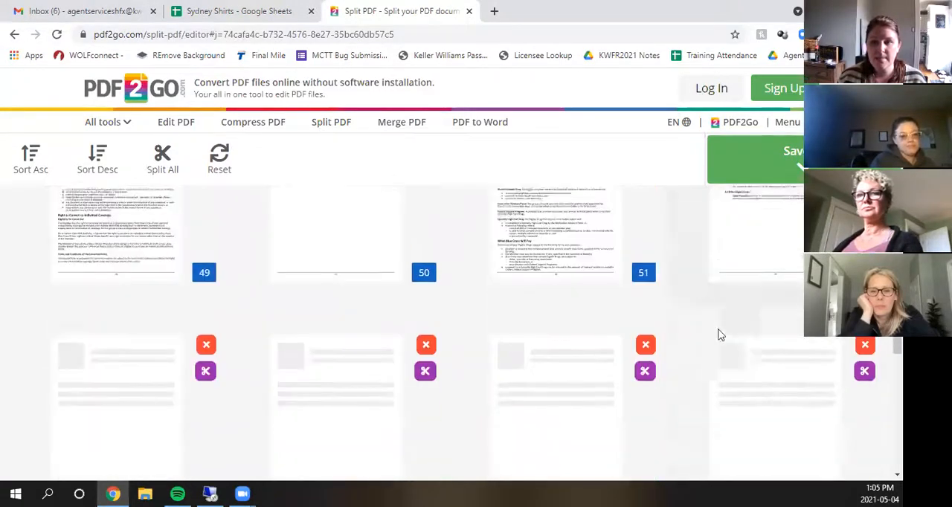
{"action": "scroll", "coordinate": [735, 273], "scroll_direction": "up", "scroll_amount": 20}
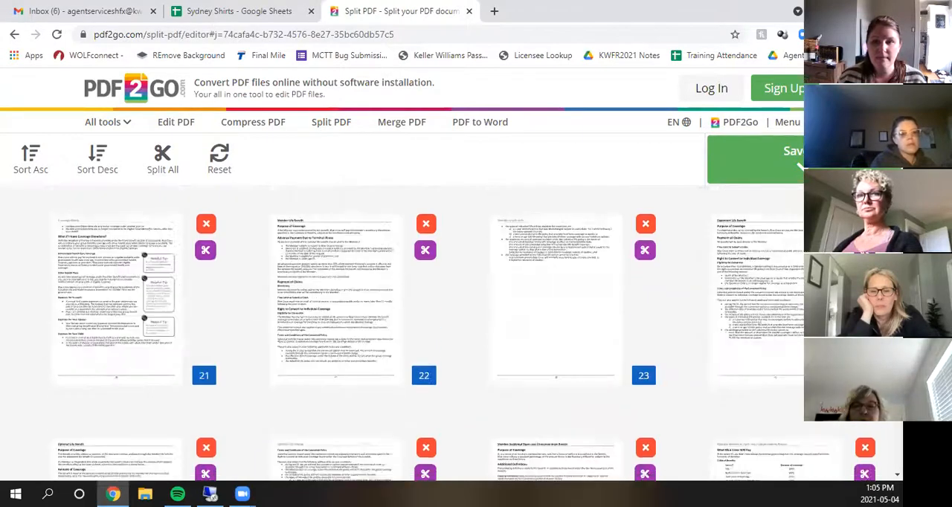
{"action": "scroll", "coordinate": [734, 273], "scroll_direction": "up", "scroll_amount": 6}
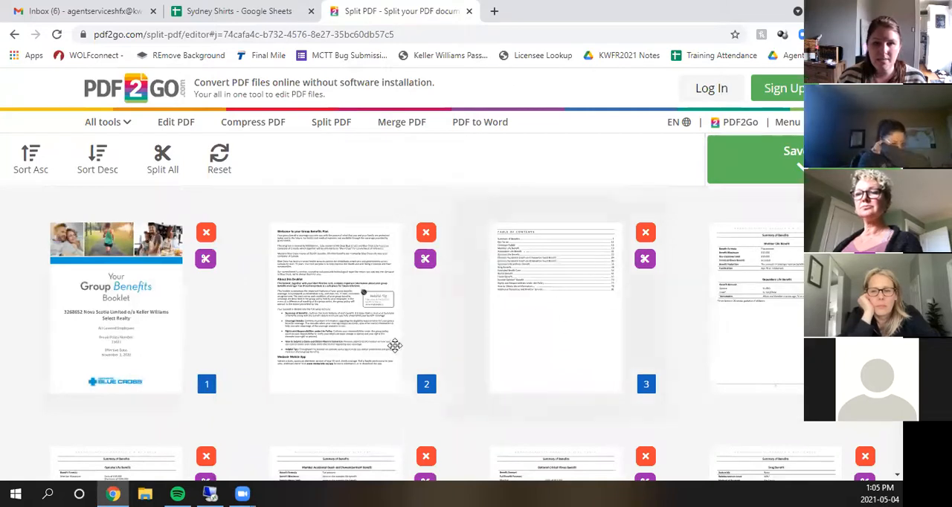
{"action": "scroll", "coordinate": [262, 408], "scroll_direction": "down", "scroll_amount": 4}
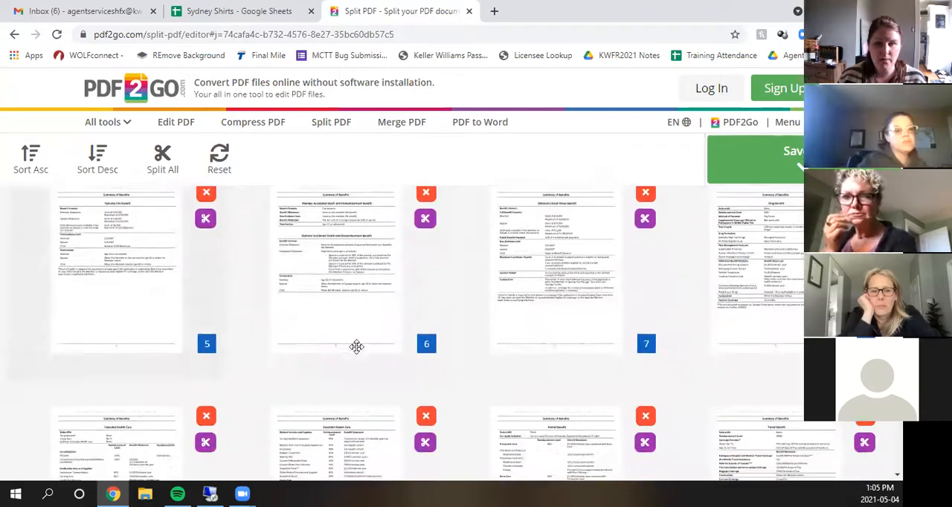
{"action": "left_click", "coordinate": [644, 219]}
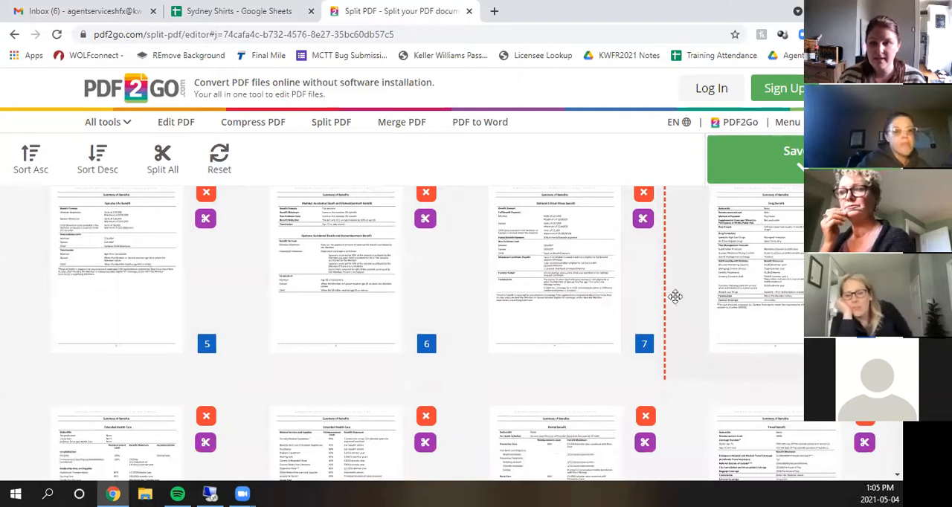
- Place another split in the booklet after page 15
{"action": "scroll", "coordinate": [680, 342], "scroll_direction": "down", "scroll_amount": 2}
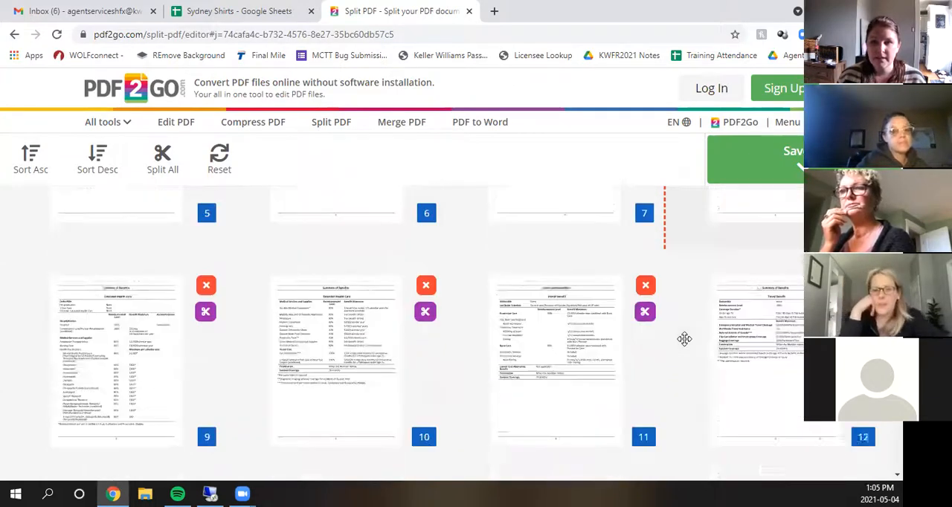
{"action": "scroll", "coordinate": [680, 336], "scroll_direction": "up", "scroll_amount": 1}
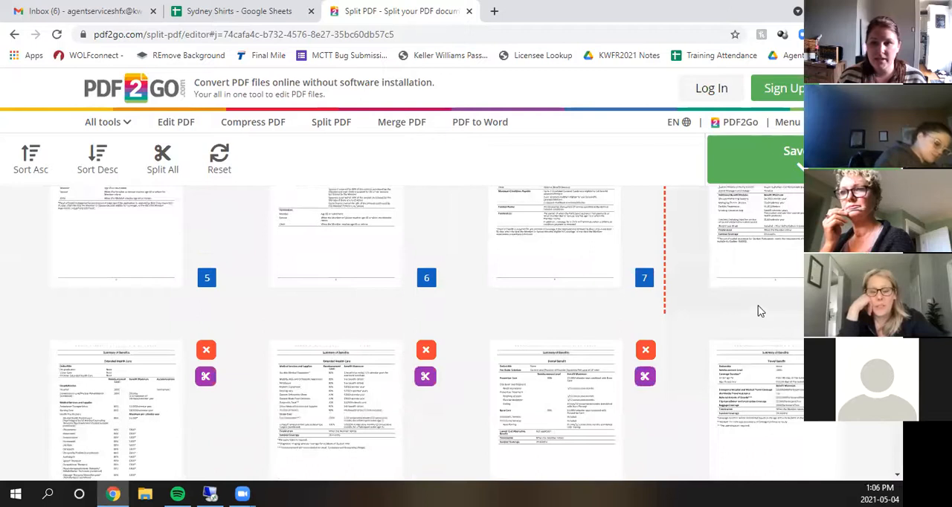
{"action": "scroll", "coordinate": [760, 311], "scroll_direction": "down", "scroll_amount": 6}
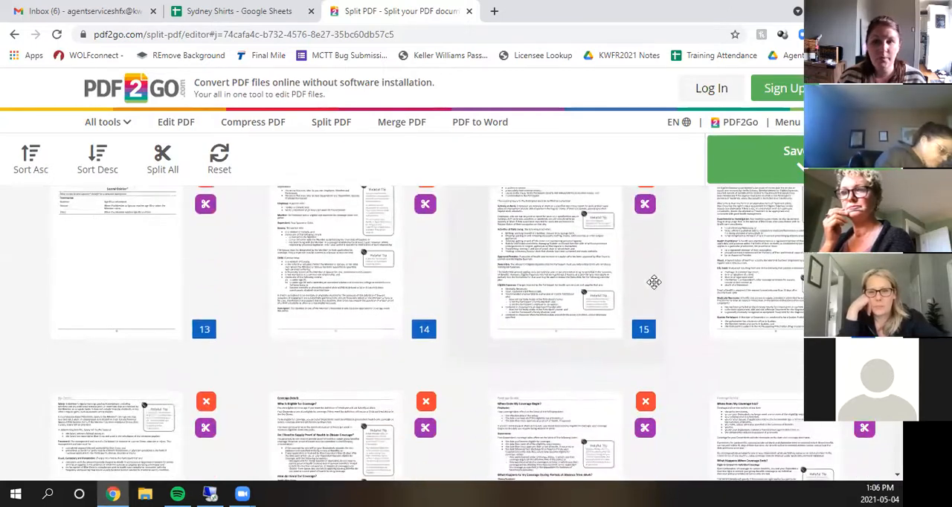
{"action": "left_click", "coordinate": [645, 205]}
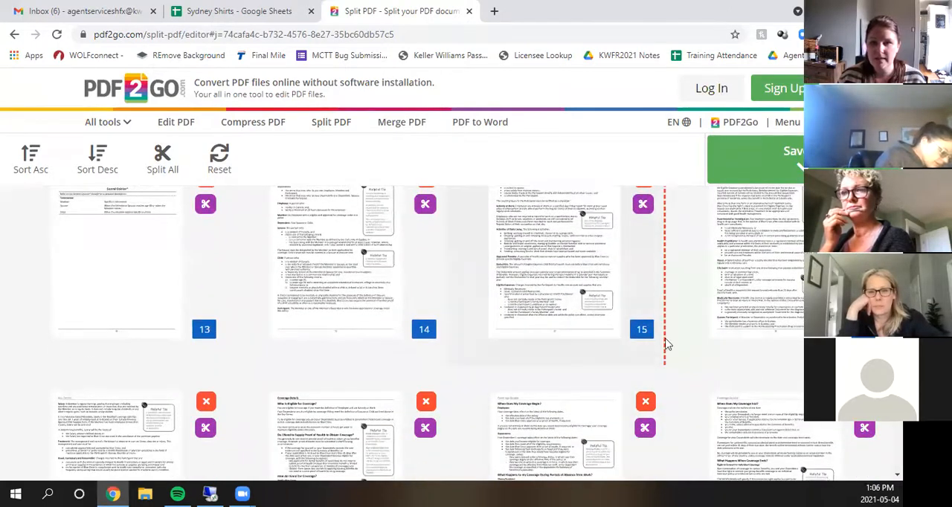
- Mark page 16 of the booklet for removal
{"action": "scroll", "coordinate": [691, 338], "scroll_direction": "down", "scroll_amount": 2}
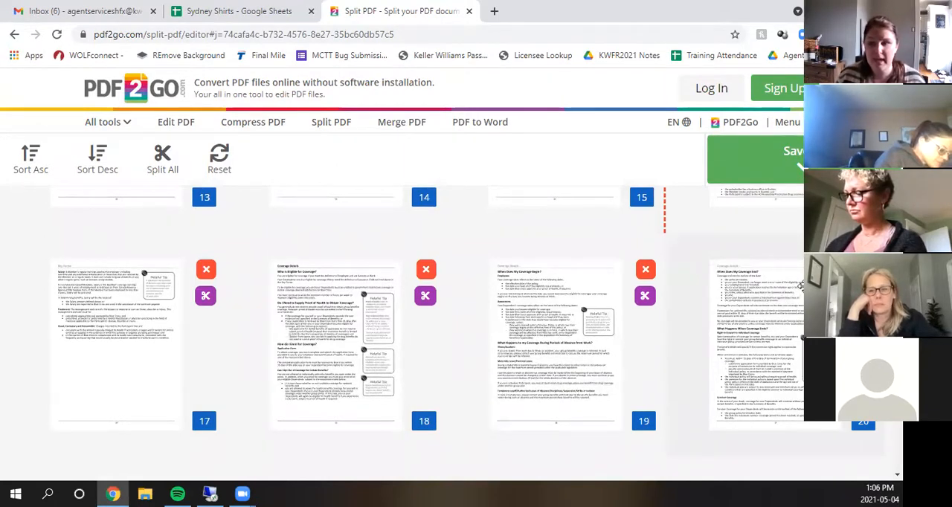
{"action": "scroll", "coordinate": [855, 282], "scroll_direction": "up", "scroll_amount": 3}
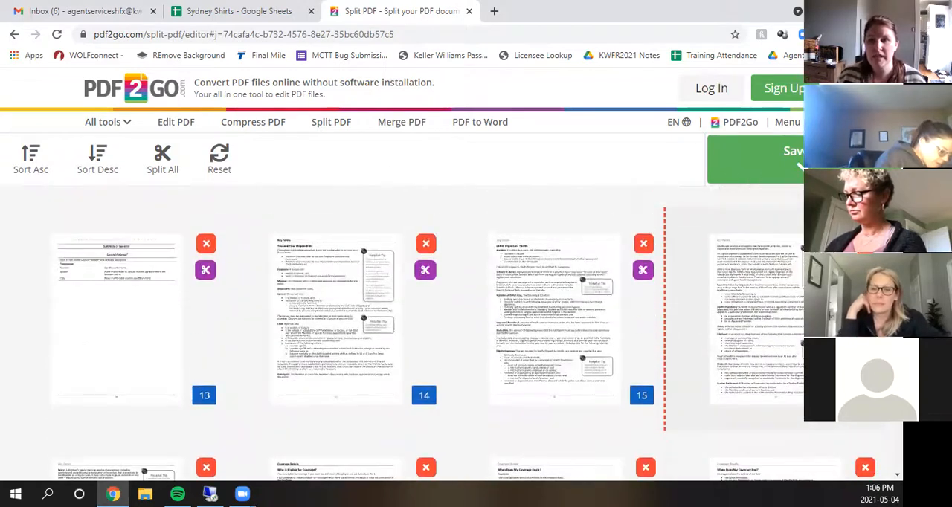
{"action": "left_click", "coordinate": [862, 244]}
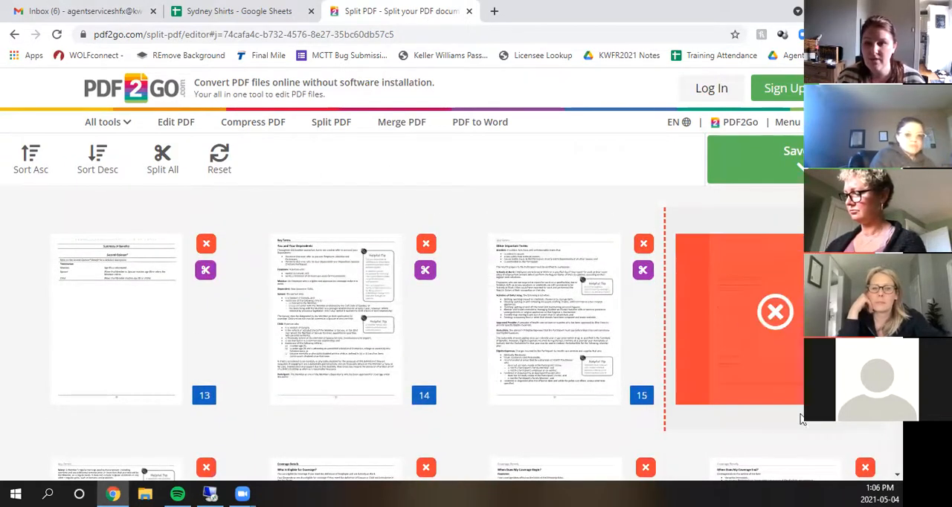
- Place two more splits in the booklet, after page 23 and after page 55
{"action": "scroll", "coordinate": [798, 385], "scroll_direction": "down", "scroll_amount": 6}
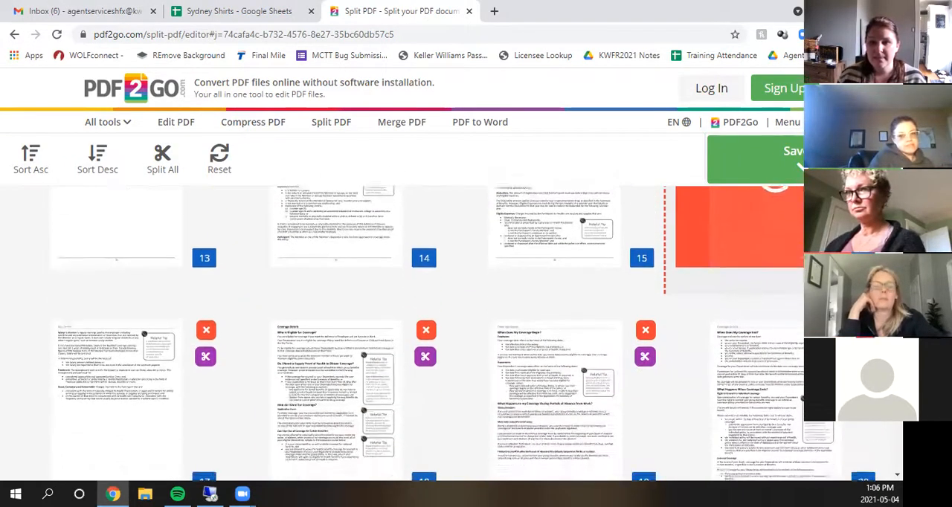
{"action": "left_click", "coordinate": [644, 322]}
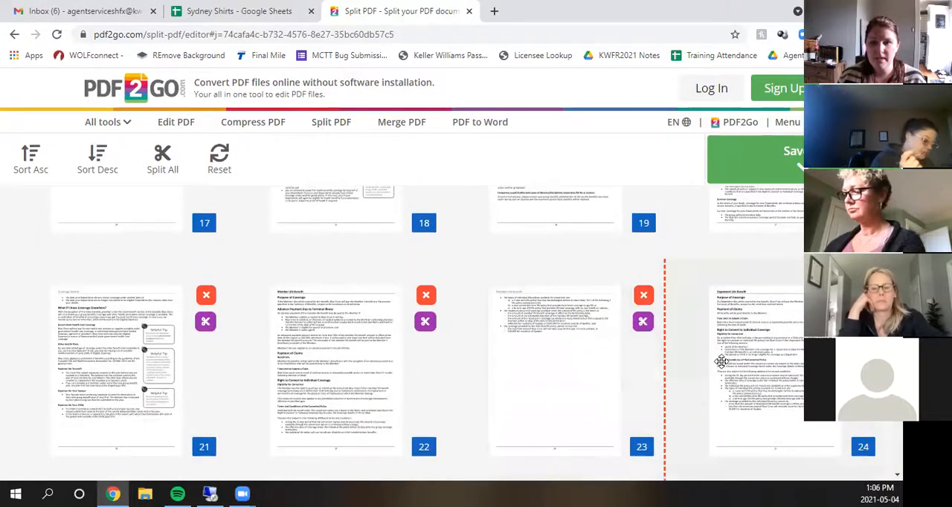
{"action": "scroll", "coordinate": [715, 366], "scroll_direction": "down", "scroll_amount": 5}
{"action": "scroll", "coordinate": [712, 375], "scroll_direction": "down", "scroll_amount": 7}
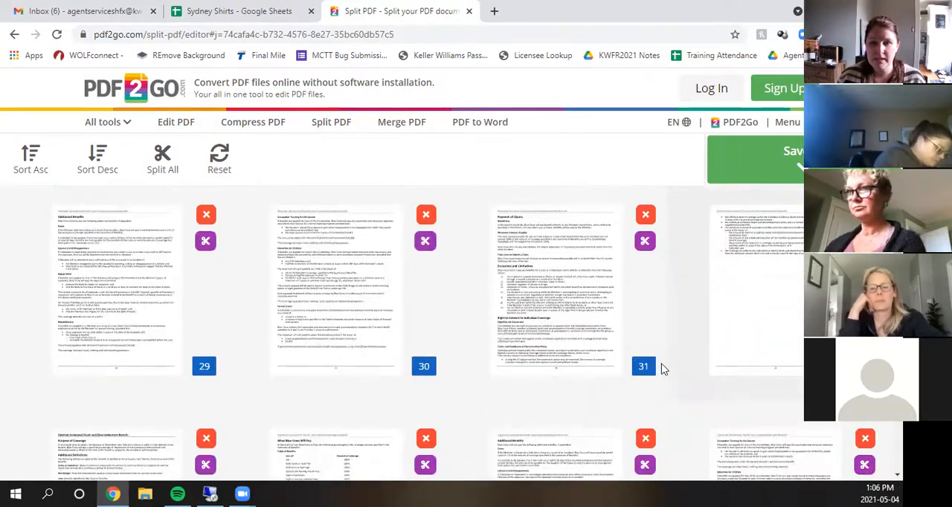
{"action": "scroll", "coordinate": [654, 373], "scroll_direction": "down", "scroll_amount": 10}
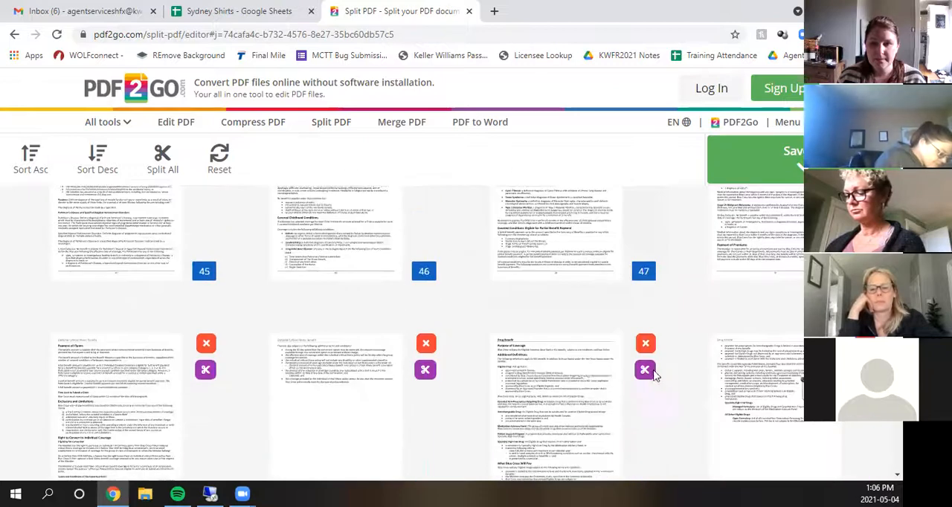
{"action": "left_click", "coordinate": [644, 395]}
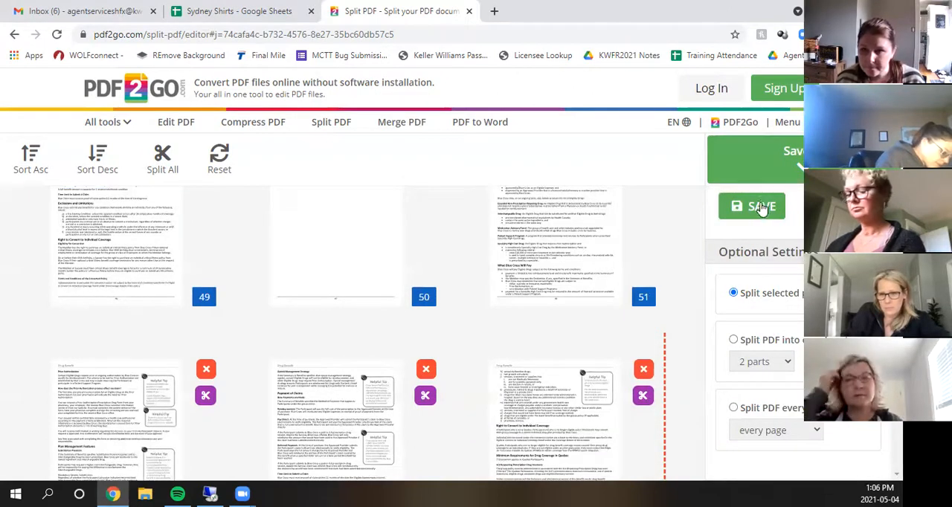
- Save the split booklet and download all the resulting PDF files together as a ZIP file
{"action": "left_click", "coordinate": [761, 207]}
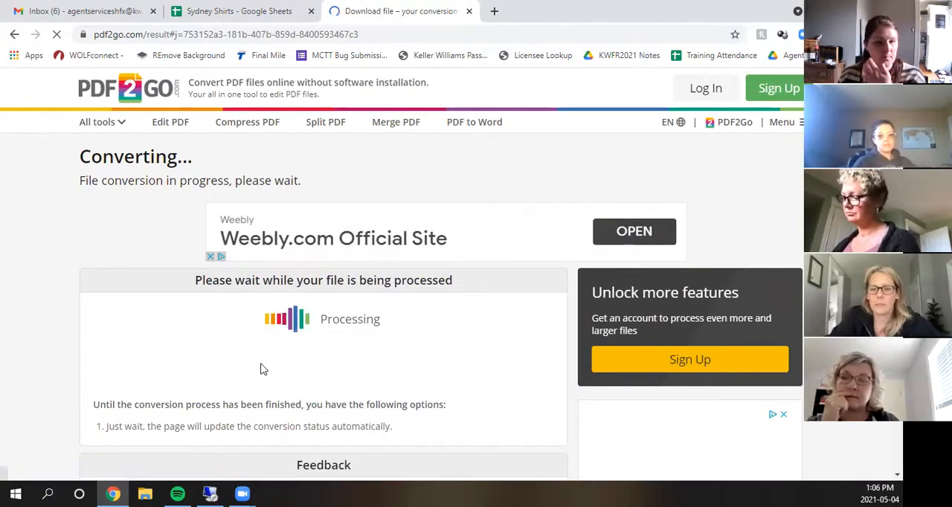
{"action": "scroll", "coordinate": [283, 339], "scroll_direction": "down", "scroll_amount": 4}
{"action": "scroll", "coordinate": [230, 292], "scroll_direction": "down", "scroll_amount": 1}
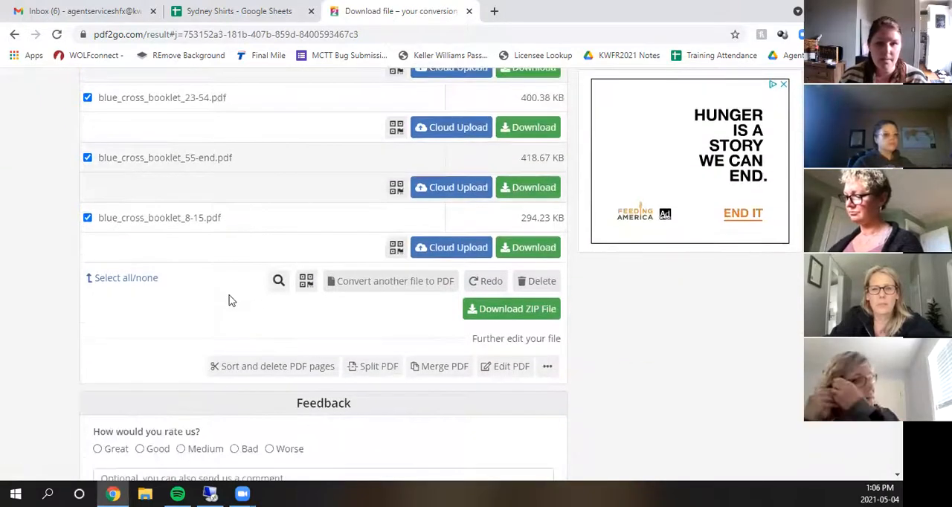
{"action": "scroll", "coordinate": [294, 234], "scroll_direction": "up", "scroll_amount": 3}
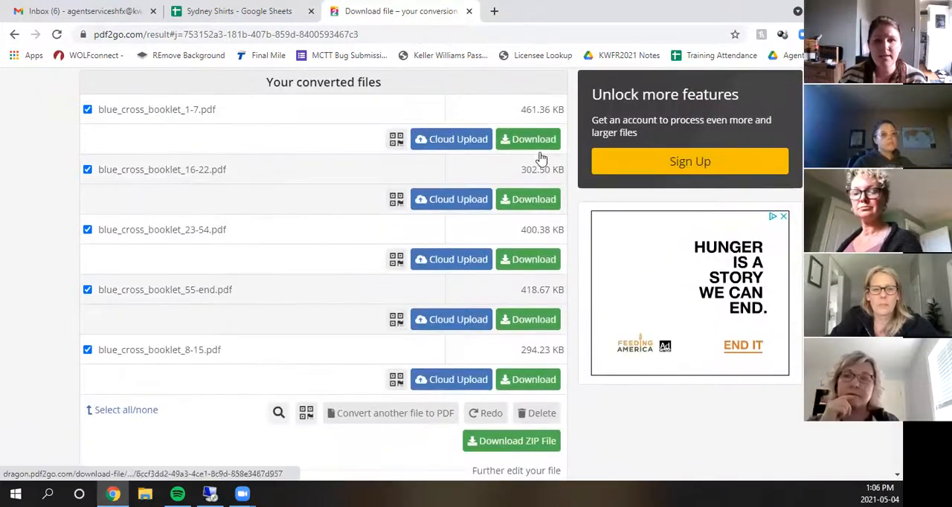
{"action": "left_click", "coordinate": [518, 446]}
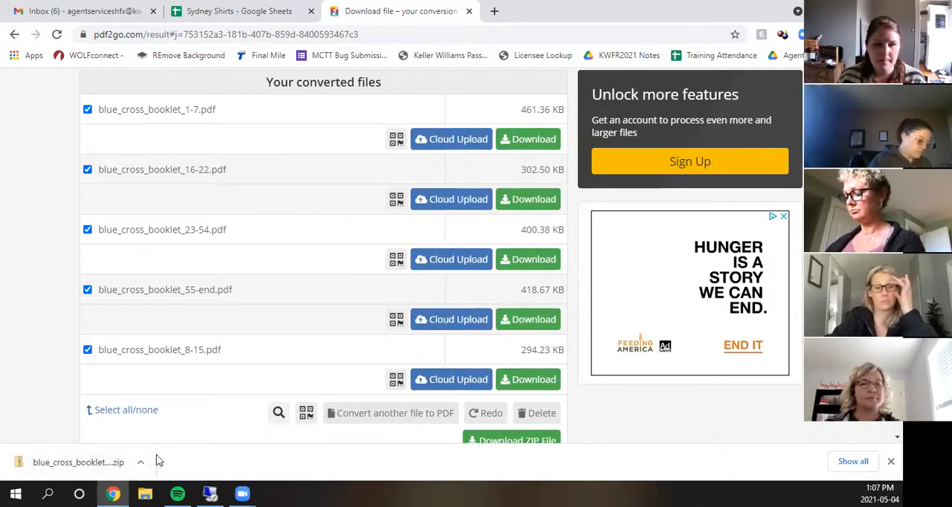
- Open the downloaded ZIP file and extract all its PDFs to the proposed blue_cross_booklet_1-7 folder in Downloads
{"action": "left_click", "coordinate": [74, 462]}
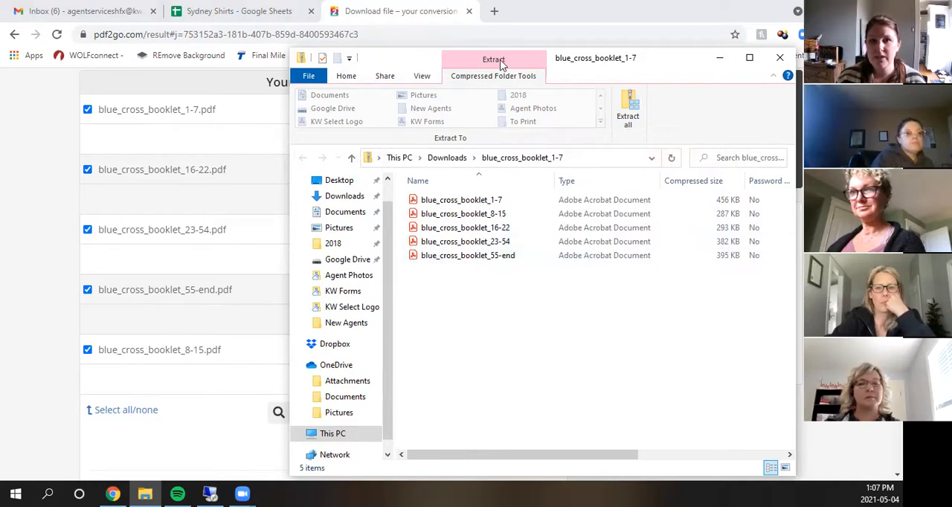
{"action": "left_click", "coordinate": [629, 118]}
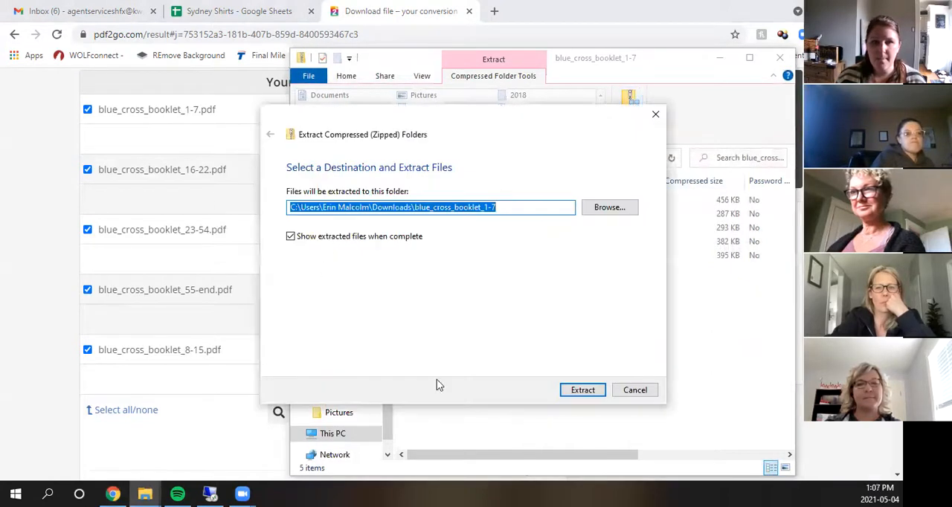
{"action": "left_click", "coordinate": [592, 392]}
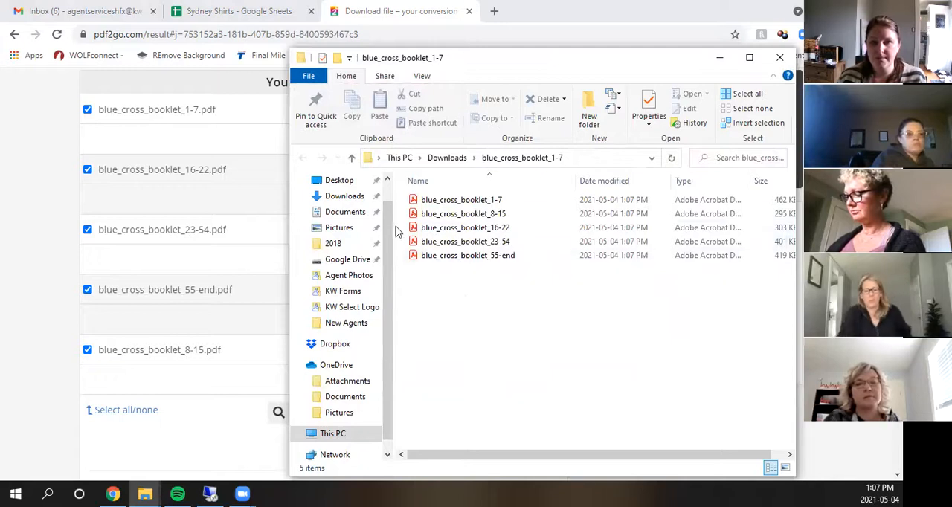
- Look through the Downloads folder for the blue_cross_booklet_1-7 ZIP file and the extracted folder of the same name
{"action": "left_click", "coordinate": [342, 197]}
{"action": "scroll", "coordinate": [525, 306], "scroll_direction": "up", "scroll_amount": 3}
{"action": "scroll", "coordinate": [533, 315], "scroll_direction": "down", "scroll_amount": 5}
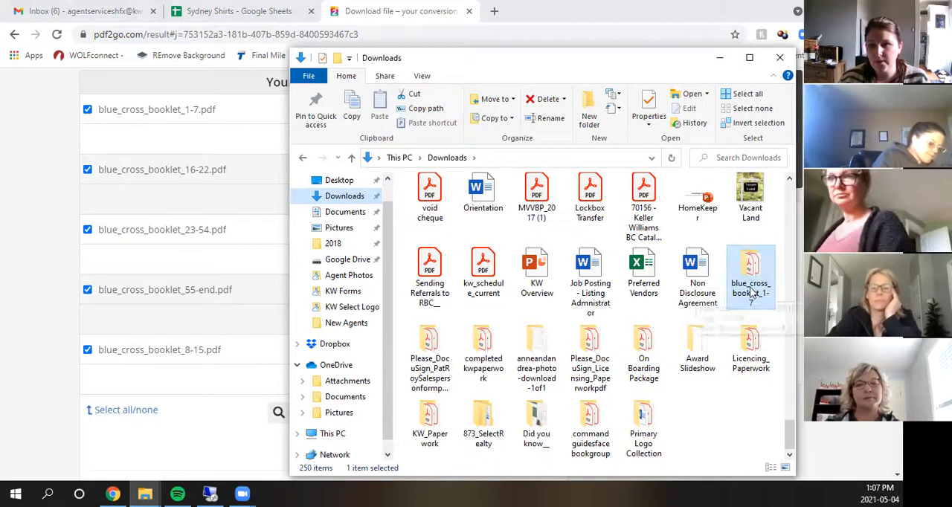
{"action": "left_click_drag", "start_coordinate": [789, 435], "coordinate": [789, 179]}
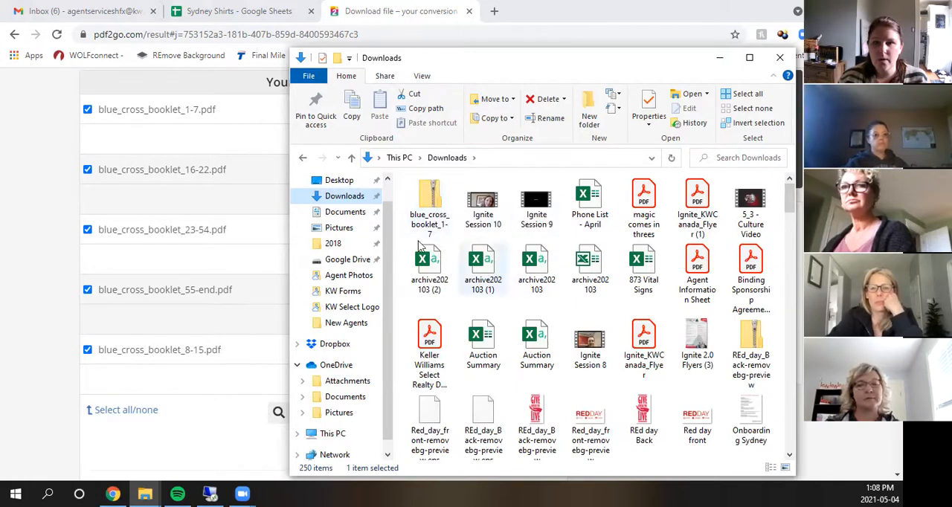
{"action": "scroll", "coordinate": [654, 313], "scroll_direction": "down", "scroll_amount": 3}
{"action": "scroll", "coordinate": [678, 320], "scroll_direction": "down", "scroll_amount": 15}
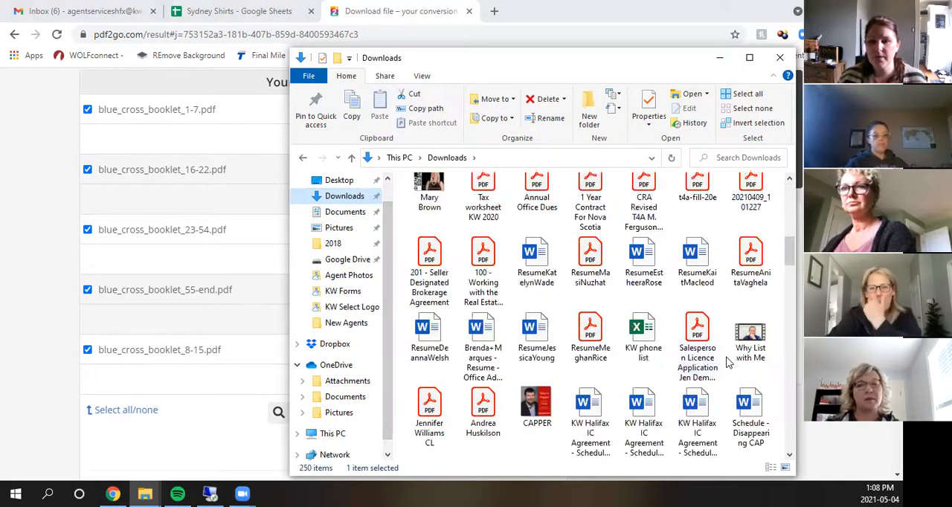
{"action": "scroll", "coordinate": [741, 392], "scroll_direction": "down", "scroll_amount": 8}
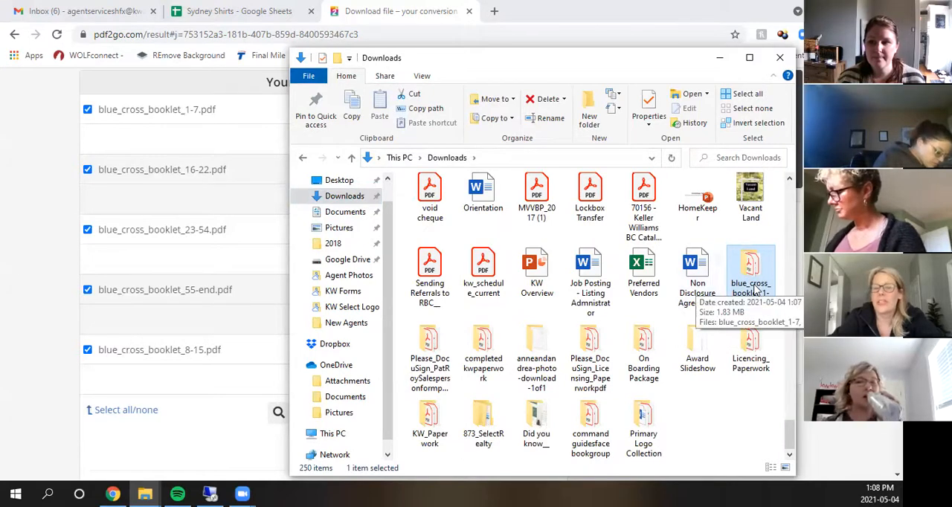
- Delete the blue_cross_booklet_1-7 ZIP file from Downloads, keeping the extracted folder
{"action": "scroll", "coordinate": [757, 295], "scroll_direction": "up", "scroll_amount": 10}
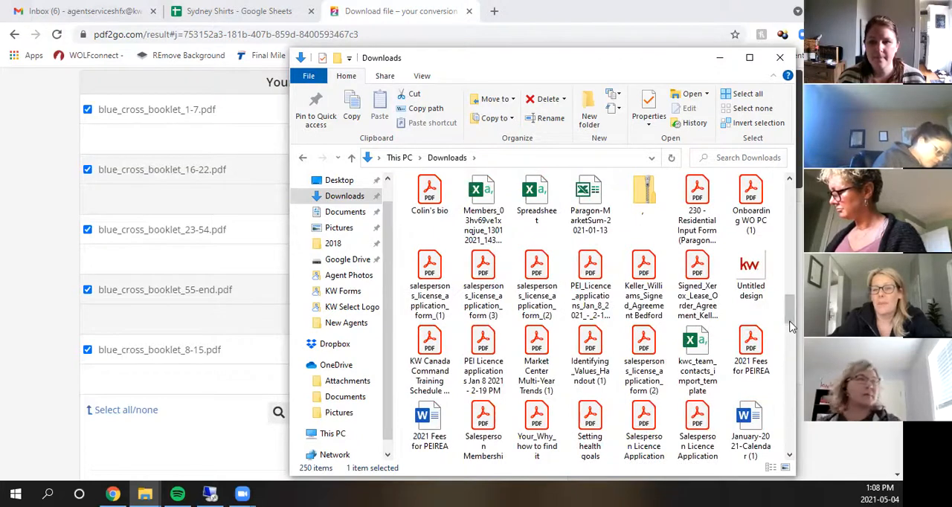
{"action": "scroll", "coordinate": [792, 327], "scroll_direction": "up", "scroll_amount": 10}
{"action": "left_click", "coordinate": [434, 223]}
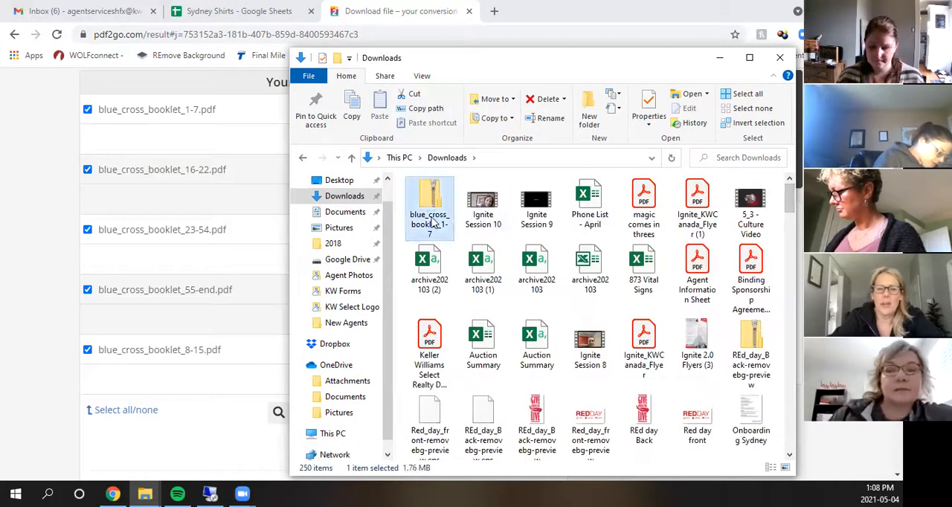
{"action": "key", "text": "Delete"}
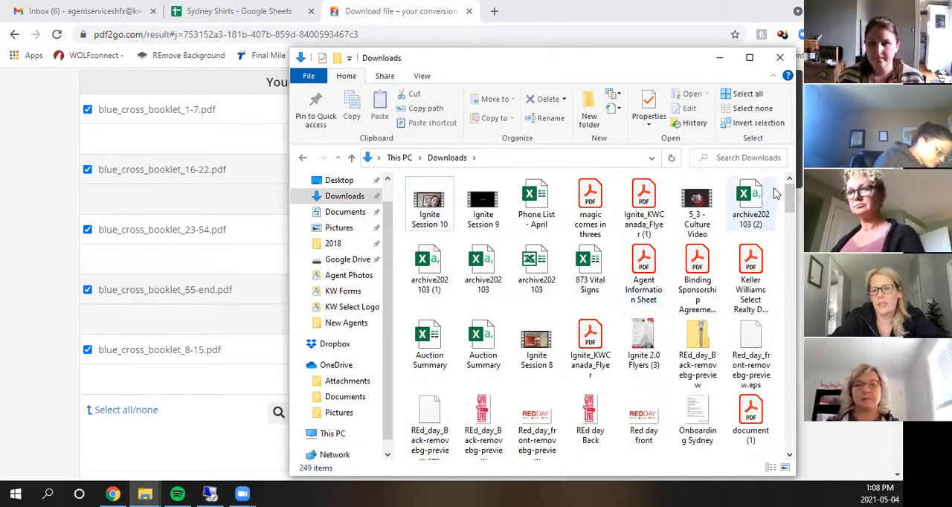
{"action": "left_click_drag", "start_coordinate": [789, 195], "coordinate": [792, 229]}
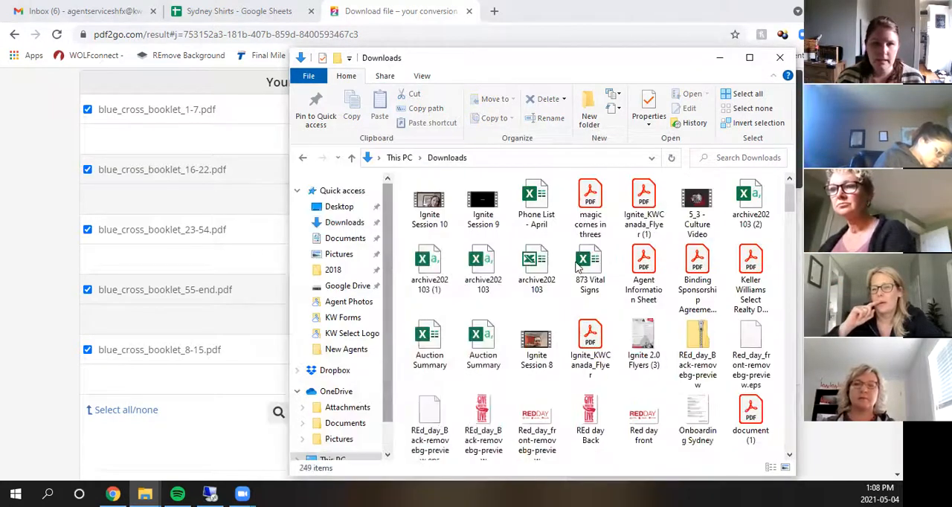
- Return to the booklet's split editor in the browser and move page 2 ahead of page 1
{"action": "scroll", "coordinate": [141, 168], "scroll_direction": "up", "scroll_amount": 3}
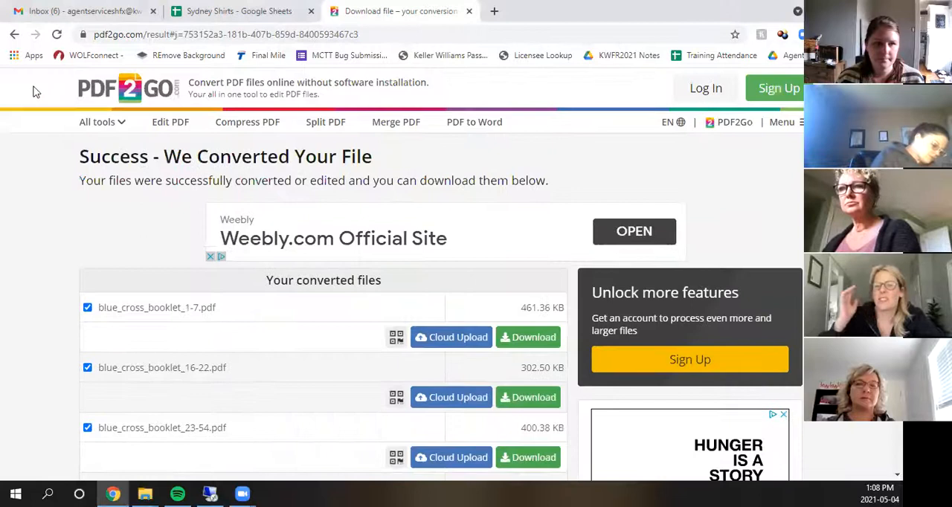
{"action": "left_click", "coordinate": [14, 34]}
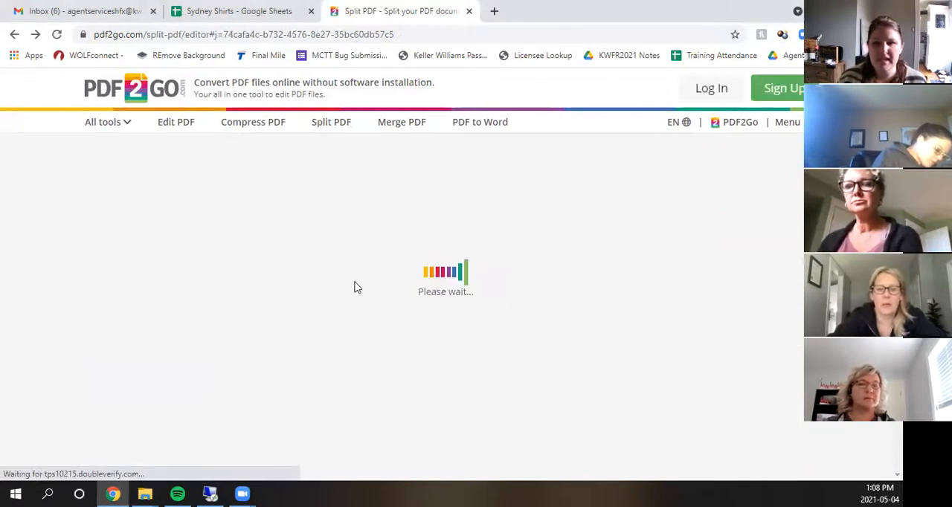
{"action": "left_click_drag", "start_coordinate": [216, 280], "coordinate": [94, 268]}
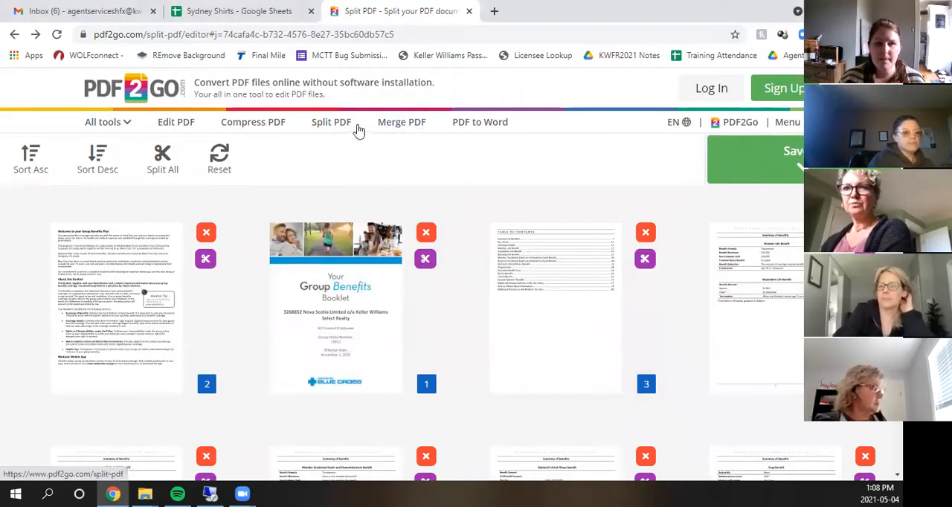
- Leave the split editor and open PDF2Go's Merge PDF tool
{"action": "left_click", "coordinate": [409, 126]}
{"action": "left_click", "coordinate": [515, 110]}
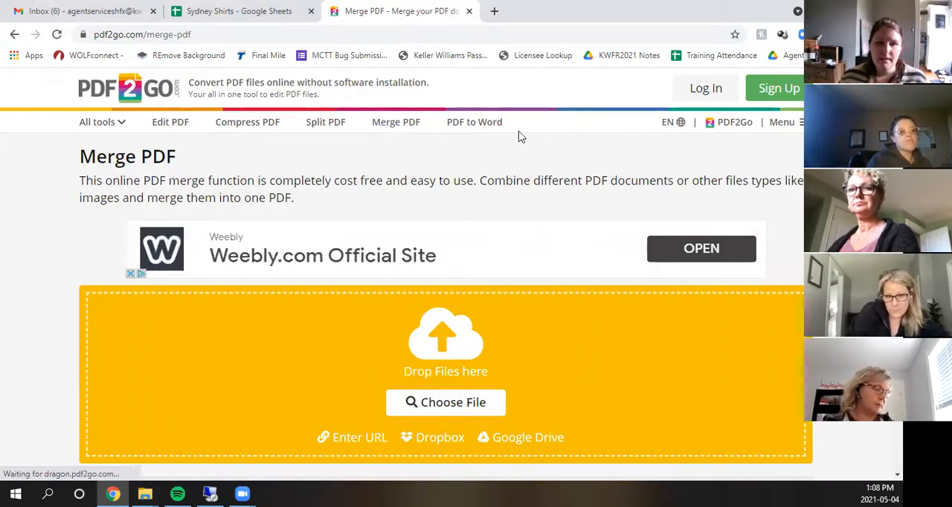
{"action": "scroll", "coordinate": [448, 277], "scroll_direction": "down", "scroll_amount": 1}
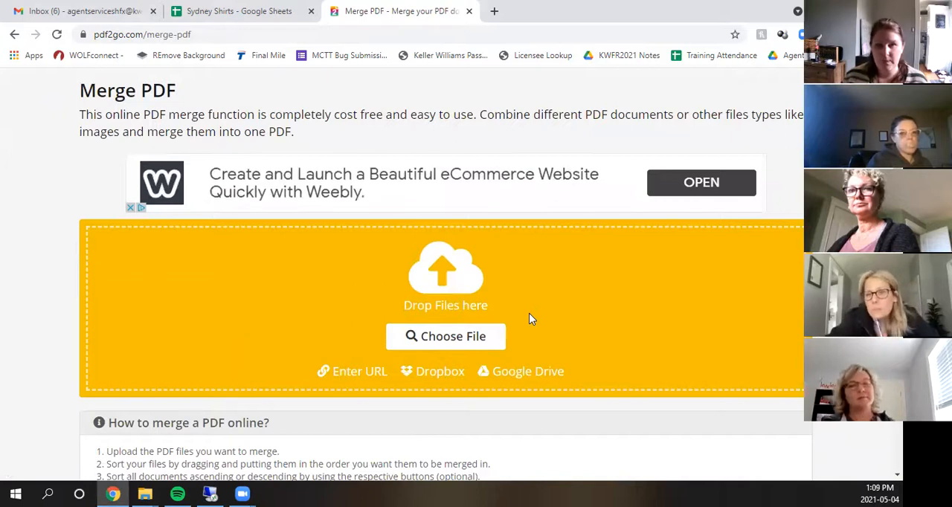
{"action": "scroll", "coordinate": [529, 318], "scroll_direction": "up", "scroll_amount": 1}
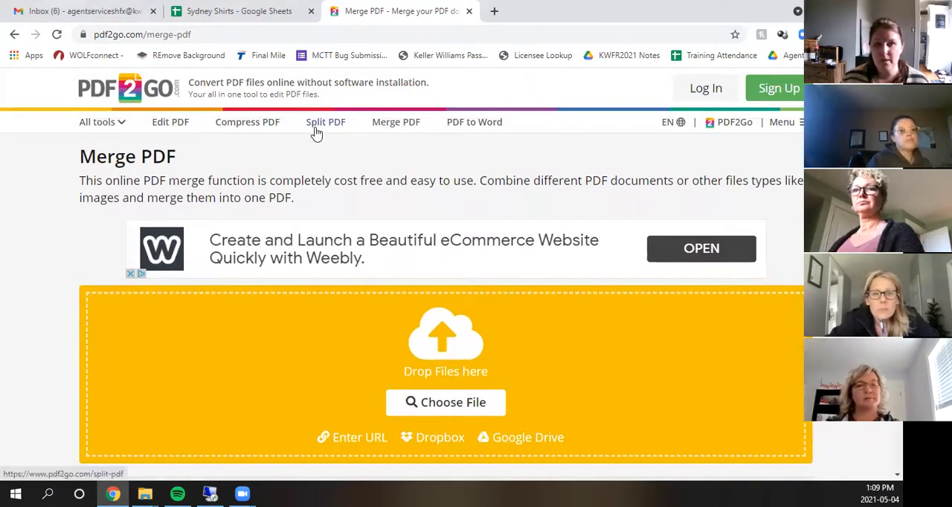
{"action": "scroll", "coordinate": [448, 218], "scroll_direction": "down", "scroll_amount": 1}
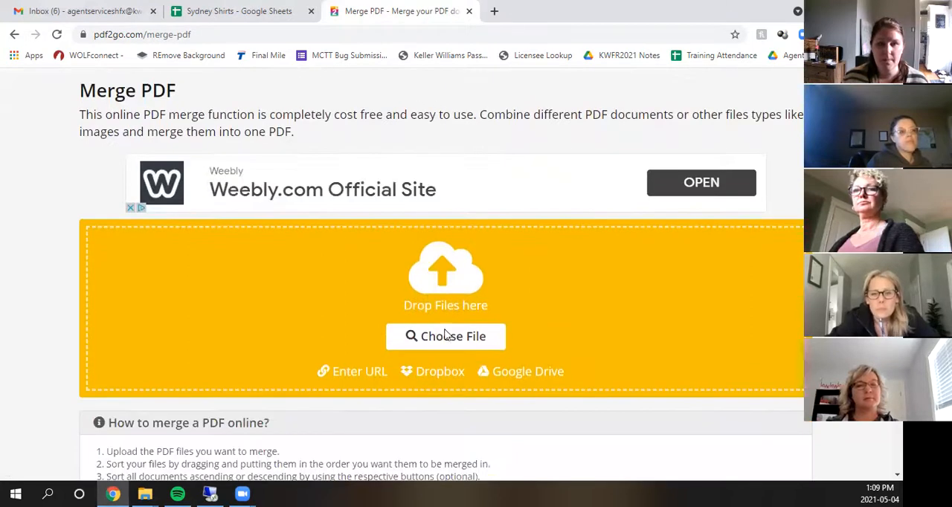
- Upload the three PDFs from the Mickey Mouse Listing folder on the Desktop for merging
{"action": "left_click", "coordinate": [408, 332]}
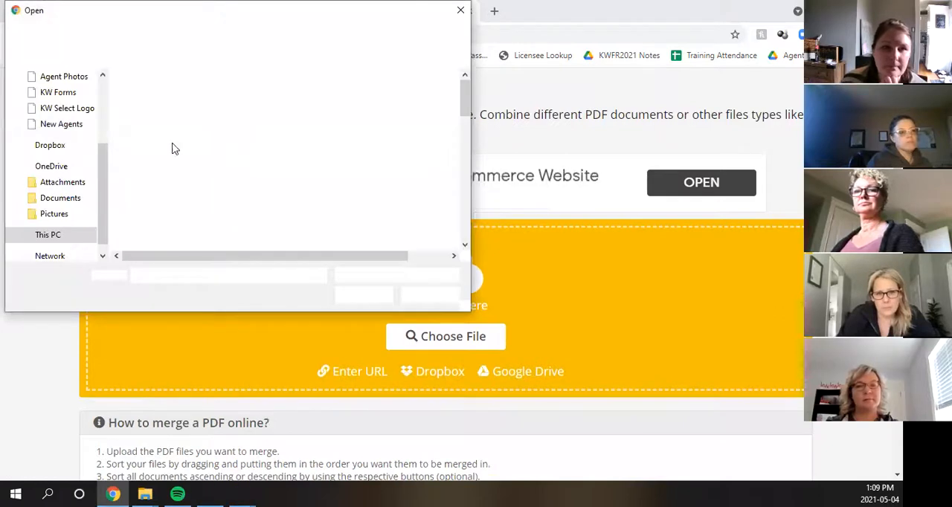
{"action": "scroll", "coordinate": [47, 148], "scroll_direction": "up", "scroll_amount": 2}
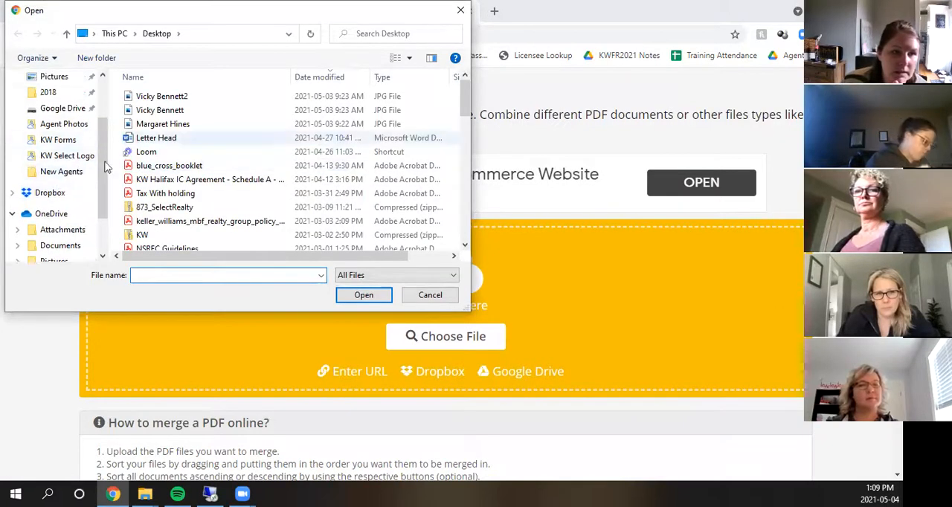
{"action": "scroll", "coordinate": [48, 148], "scroll_direction": "up", "scroll_amount": 2}
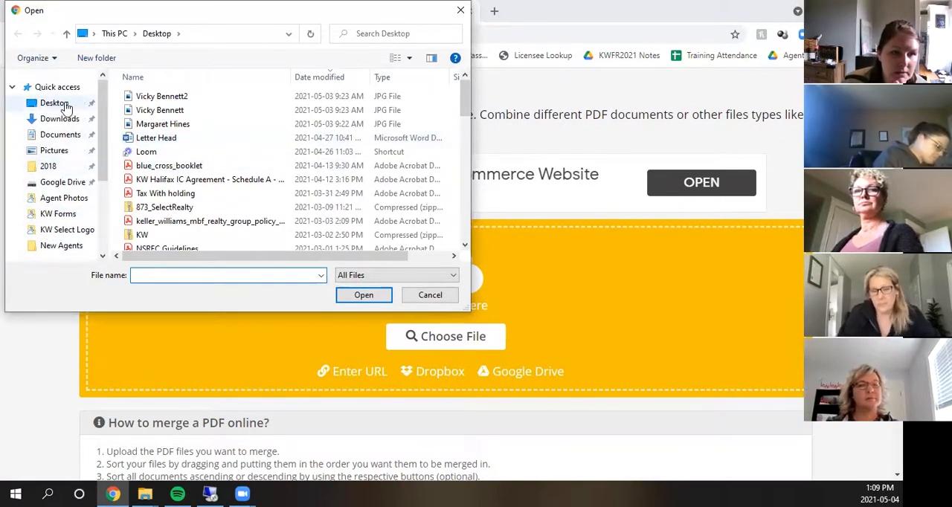
{"action": "left_click", "coordinate": [58, 103]}
{"action": "scroll", "coordinate": [267, 170], "scroll_direction": "down", "scroll_amount": 3}
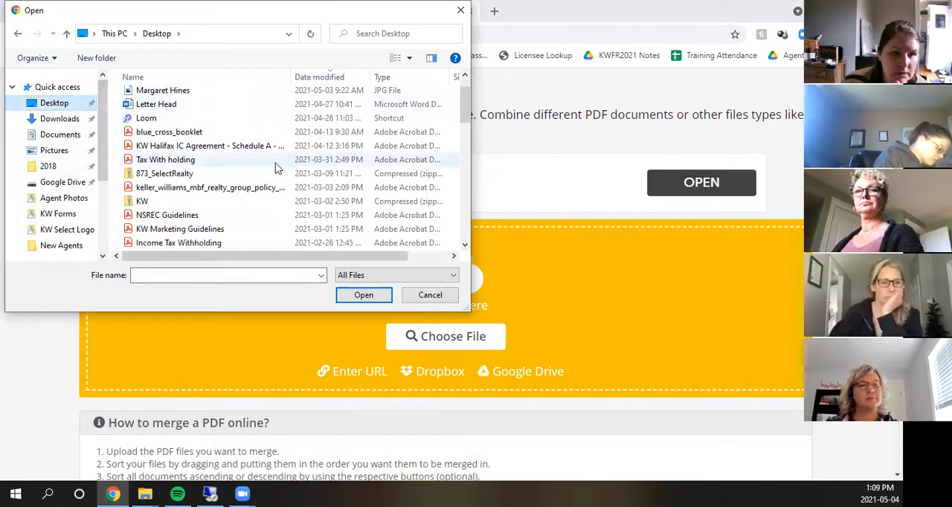
{"action": "scroll", "coordinate": [245, 201], "scroll_direction": "down", "scroll_amount": 10}
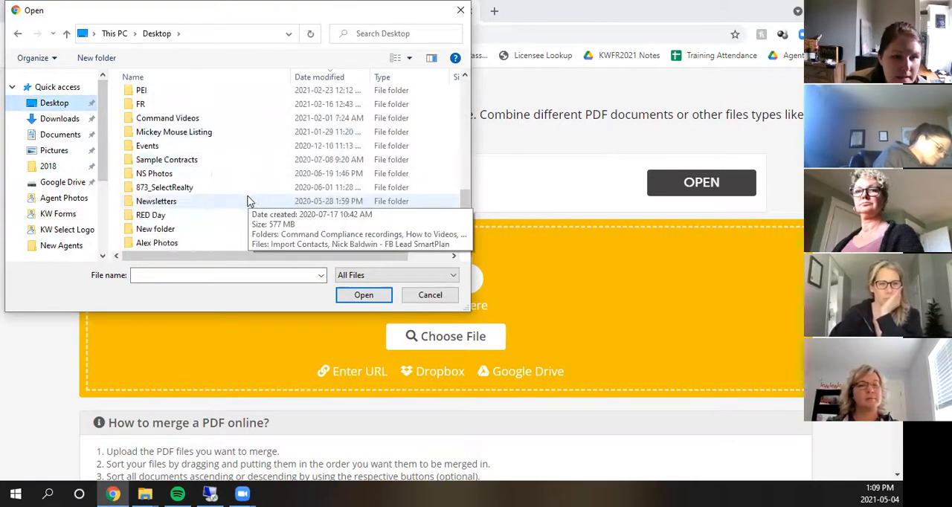
{"action": "scroll", "coordinate": [227, 212], "scroll_direction": "down", "scroll_amount": 1}
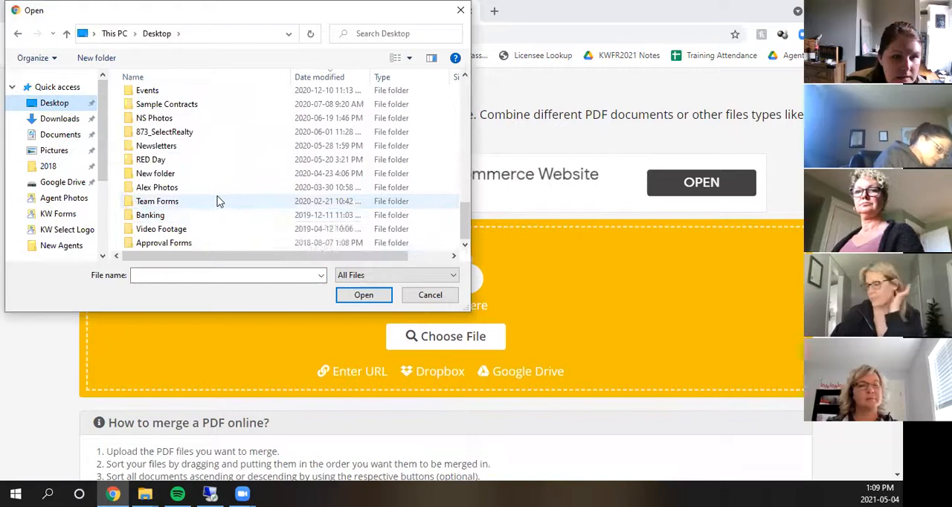
{"action": "scroll", "coordinate": [216, 202], "scroll_direction": "up", "scroll_amount": 1}
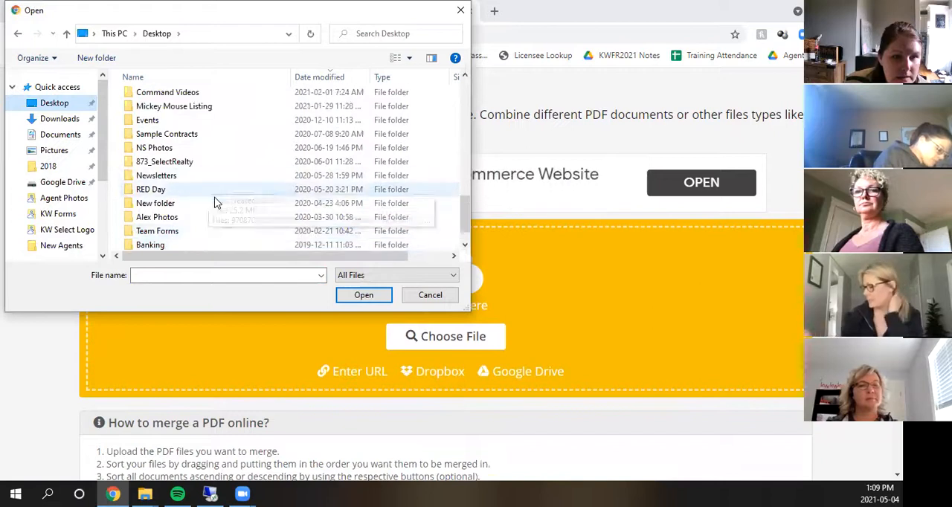
{"action": "double_click", "coordinate": [199, 106]}
{"action": "left_click_drag", "start_coordinate": [248, 199], "coordinate": [271, 61]}
{"action": "left_click", "coordinate": [364, 295]}
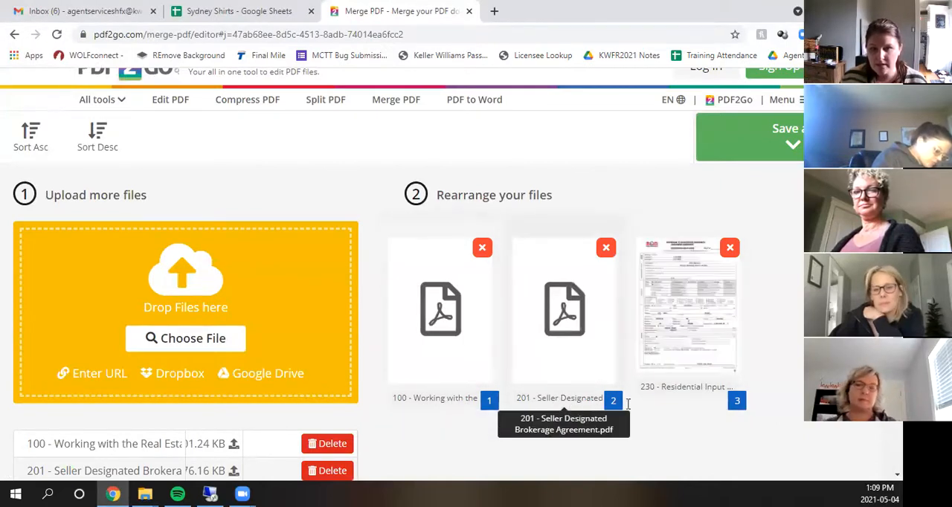
- Move the 230 - Residential Input Form to second place, ahead of the 201 - Seller Designated Brokerage Agreement, and save the merged PDF
{"action": "left_click_drag", "start_coordinate": [697, 327], "coordinate": [556, 315]}
{"action": "scroll", "coordinate": [580, 402], "scroll_direction": "down", "scroll_amount": 1}
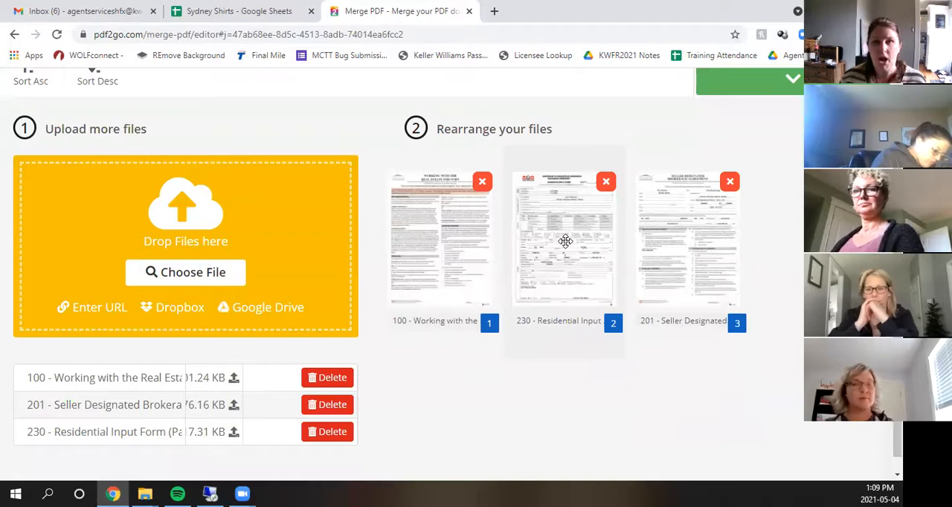
{"action": "scroll", "coordinate": [589, 257], "scroll_direction": "down", "scroll_amount": 1}
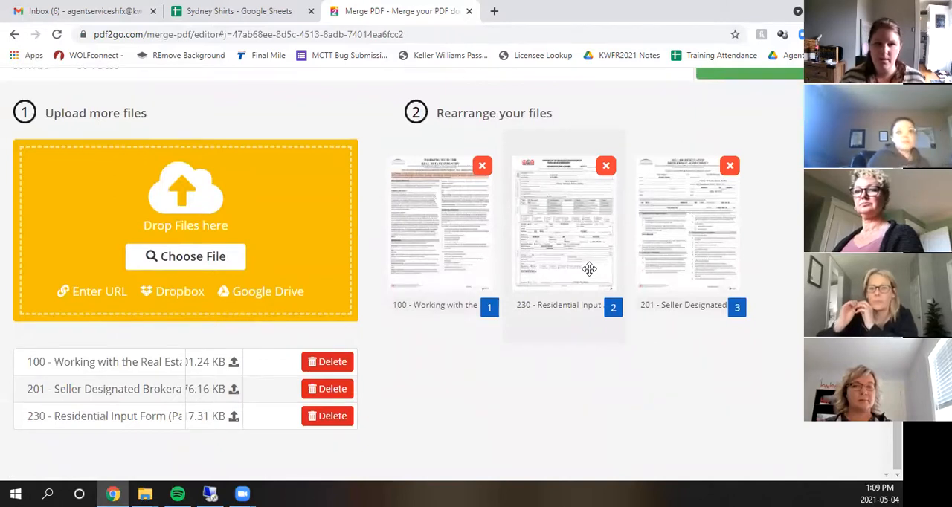
{"action": "scroll", "coordinate": [718, 323], "scroll_direction": "up", "scroll_amount": 2}
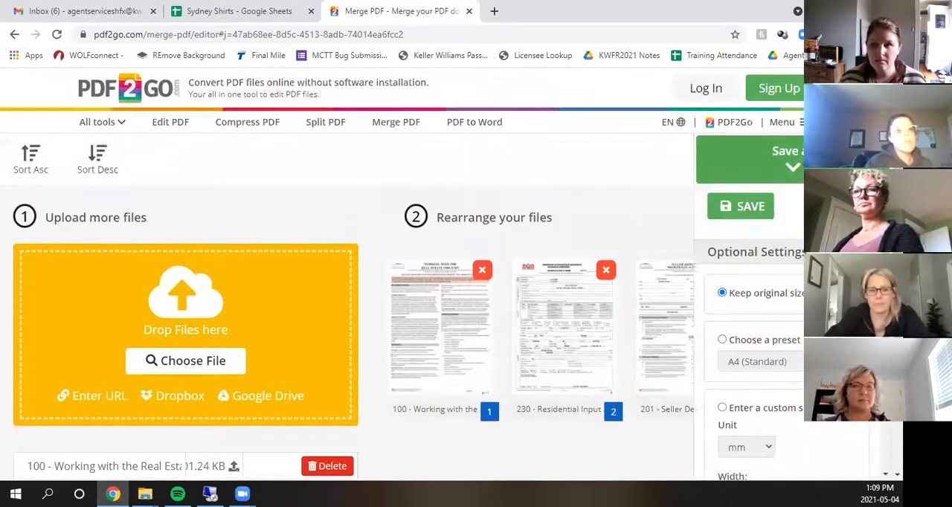
{"action": "left_click", "coordinate": [740, 206]}
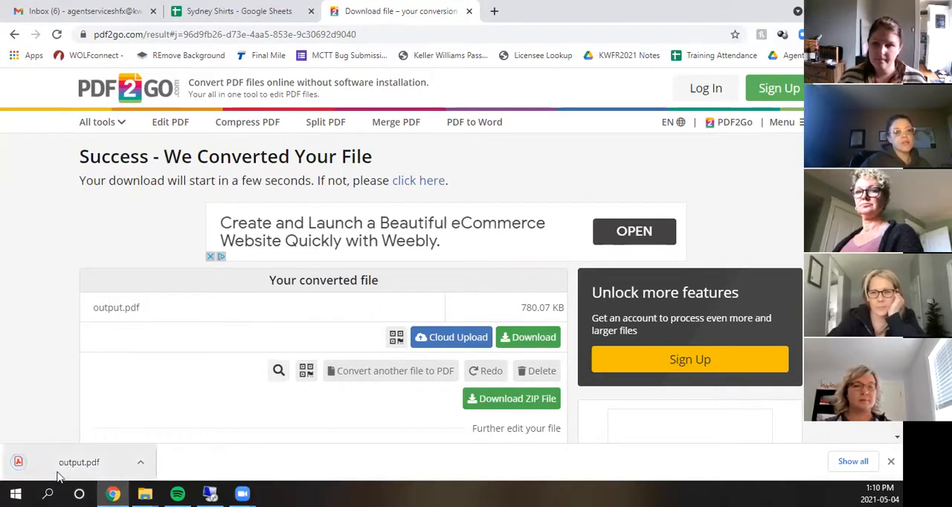
- Open the PDF to Word converter and upload 100 - Working with the Real Estate Industry1.pdf from the Mickey Mouse Listing folder
{"action": "left_click", "coordinate": [468, 124]}
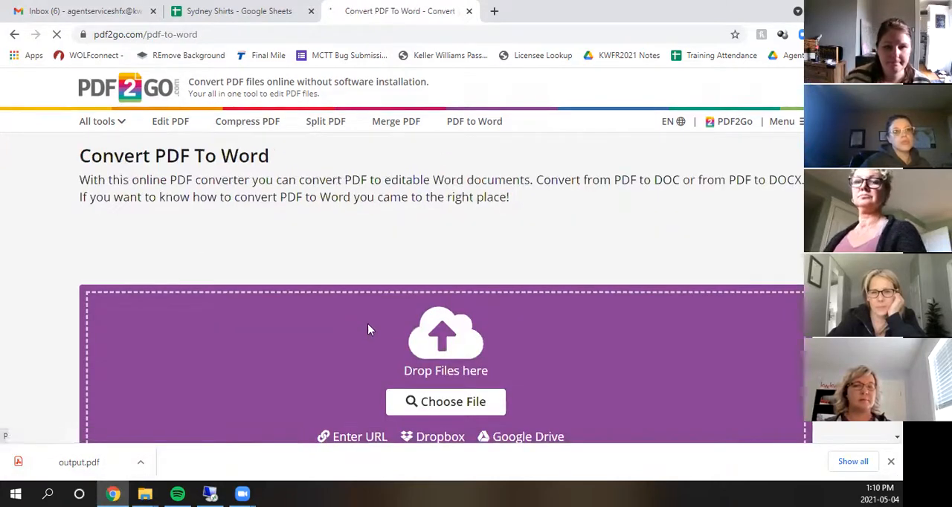
{"action": "scroll", "coordinate": [467, 259], "scroll_direction": "down", "scroll_amount": 2}
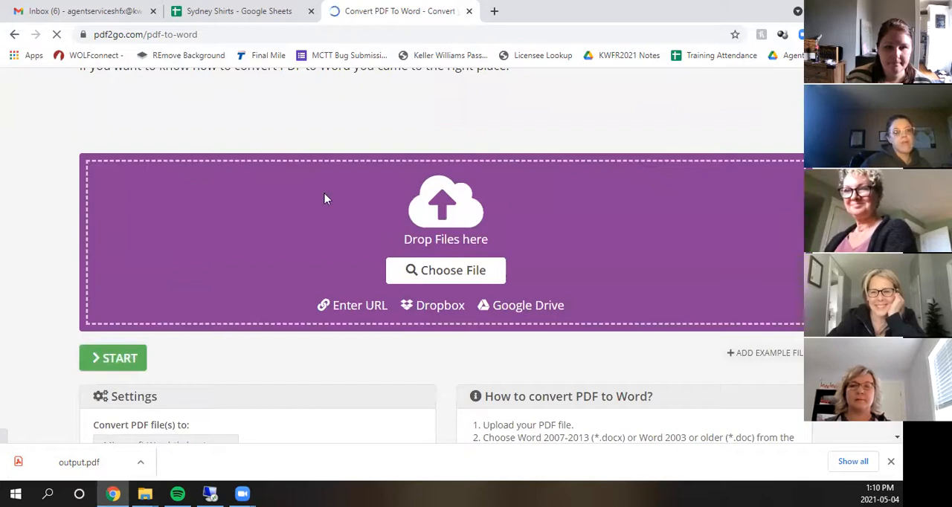
{"action": "left_click", "coordinate": [252, 180]}
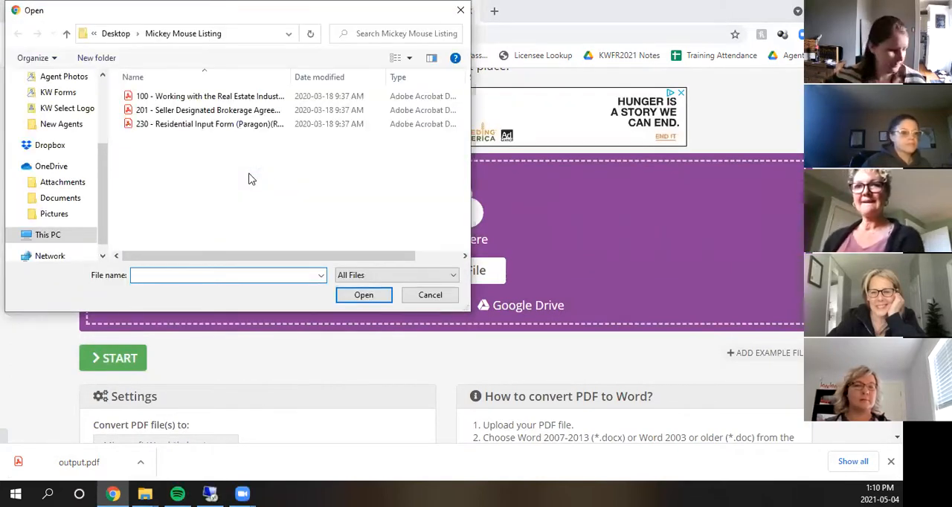
{"action": "double_click", "coordinate": [220, 102]}
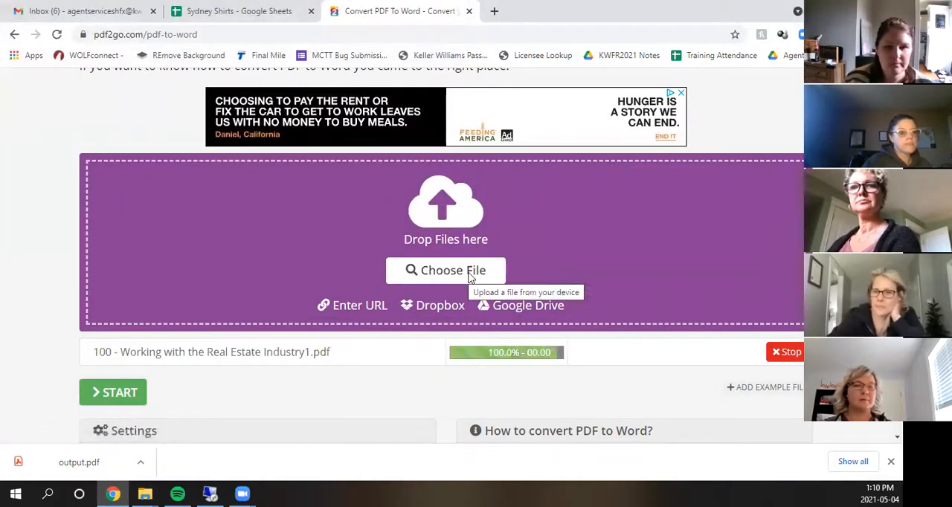
- Convert the uploaded PDF to a Word document, download the DOCX file and open it in Word
{"action": "scroll", "coordinate": [521, 322], "scroll_direction": "down", "scroll_amount": 1}
{"action": "left_click", "coordinate": [128, 333]}
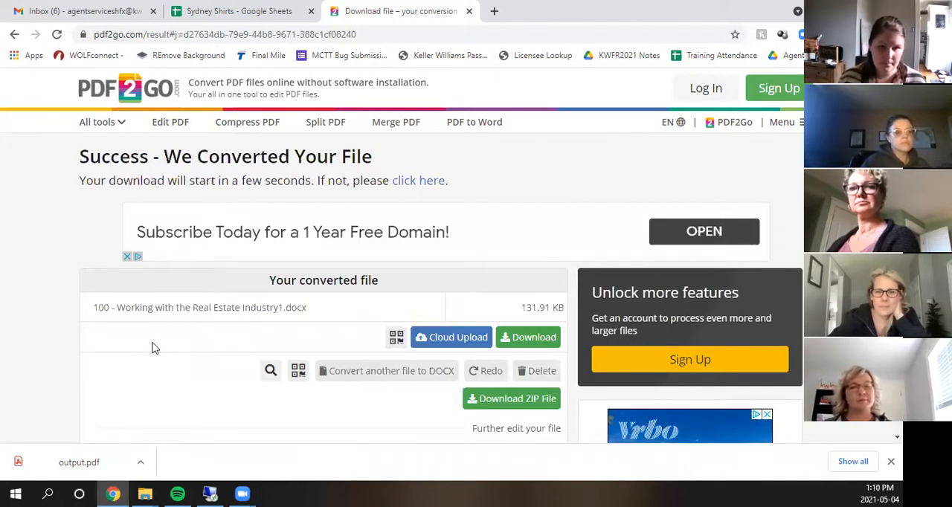
{"action": "left_click", "coordinate": [524, 337]}
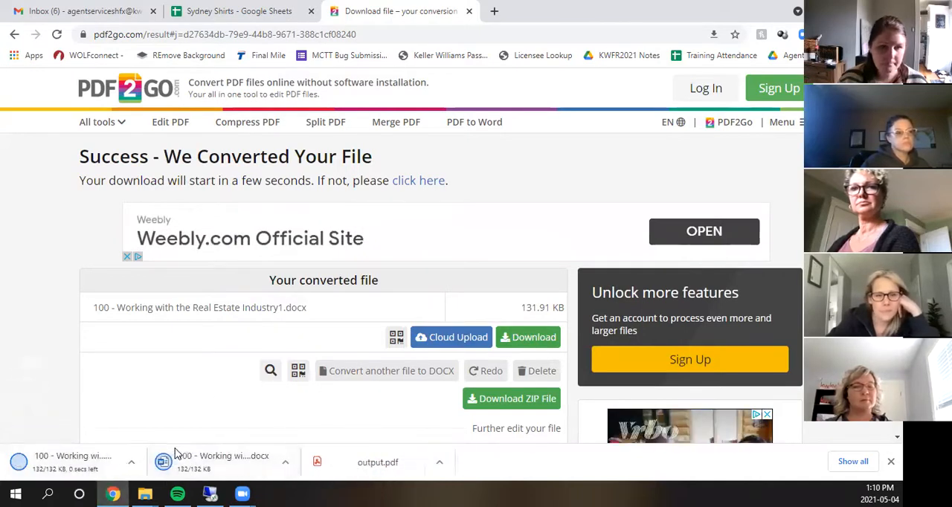
{"action": "left_click", "coordinate": [216, 469]}
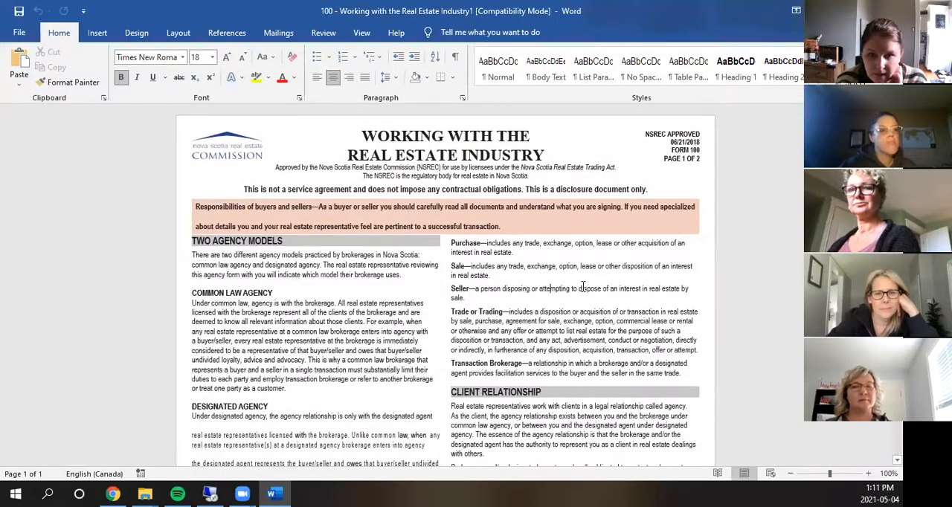
- Examine the converted Word document's text and layout, placing the cursor in its text to check that it is editable
{"action": "left_click", "coordinate": [582, 288]}
{"action": "scroll", "coordinate": [577, 296], "scroll_direction": "down", "scroll_amount": 6}
{"action": "scroll", "coordinate": [573, 305], "scroll_direction": "down", "scroll_amount": 4}
{"action": "left_click", "coordinate": [585, 258]}
{"action": "left_click", "coordinate": [556, 255]}
{"action": "key", "text": "End"}
{"action": "left_click_drag", "start_coordinate": [585, 256], "coordinate": [456, 179]}
{"action": "left_click", "coordinate": [603, 273]}
{"action": "scroll", "coordinate": [604, 275], "scroll_direction": "down", "scroll_amount": 1}
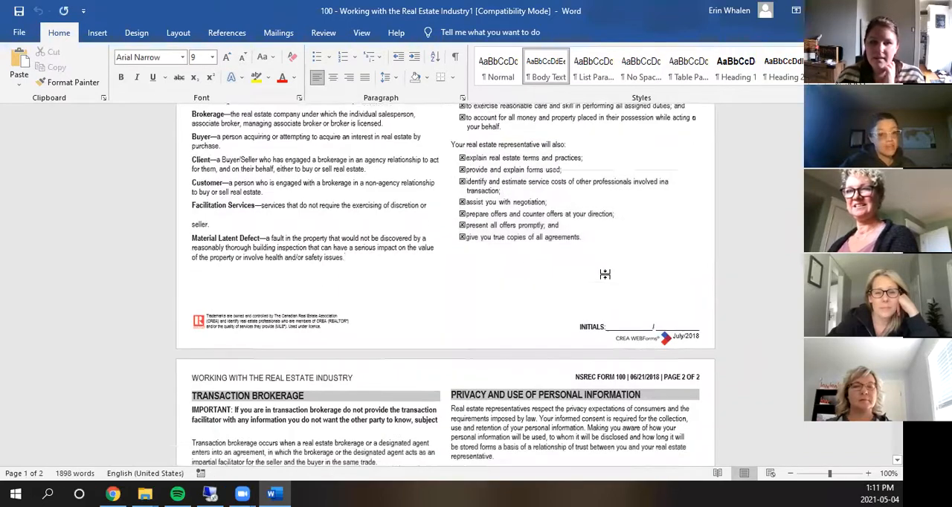
- Examine both pages of the converted Word document, test-select text in the Acknowledgement paragraph, and close the document
{"action": "scroll", "coordinate": [604, 274], "scroll_direction": "down", "scroll_amount": 15}
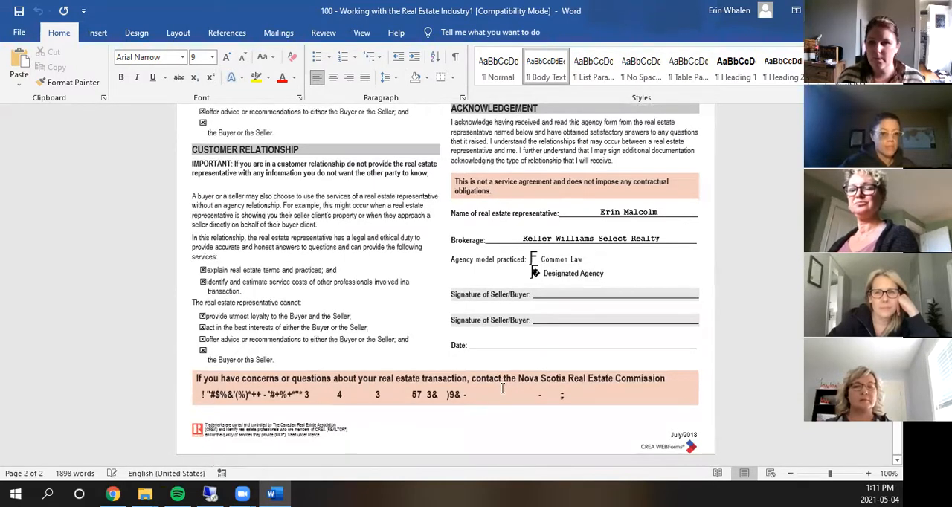
{"action": "scroll", "coordinate": [502, 385], "scroll_direction": "up", "scroll_amount": 3}
{"action": "left_click_drag", "start_coordinate": [589, 301], "coordinate": [452, 280]}
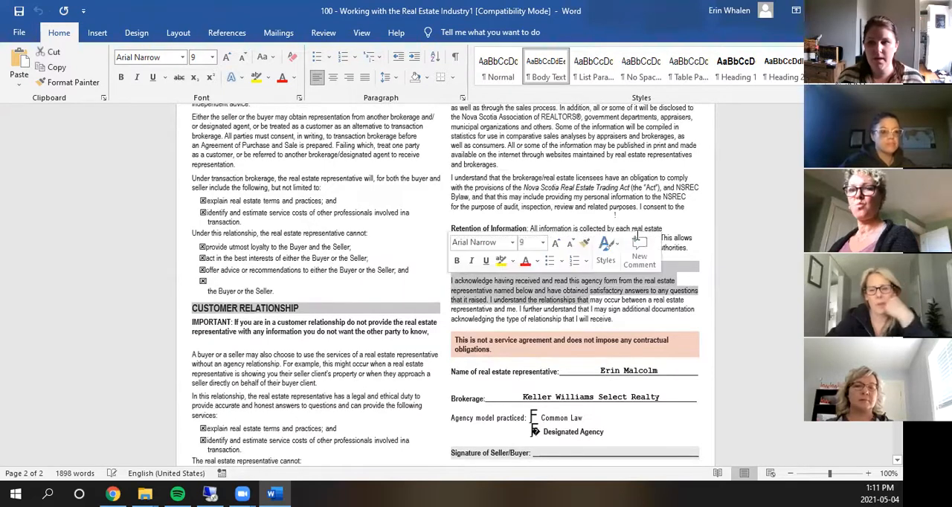
{"action": "left_click", "coordinate": [571, 180]}
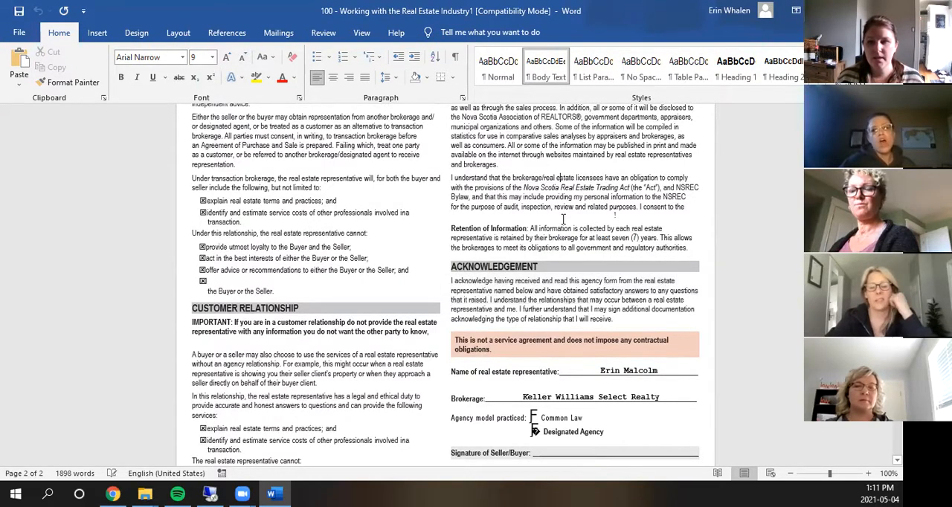
{"action": "scroll", "coordinate": [568, 194], "scroll_direction": "up", "scroll_amount": 10}
{"action": "scroll", "coordinate": [565, 222], "scroll_direction": "up", "scroll_amount": 10}
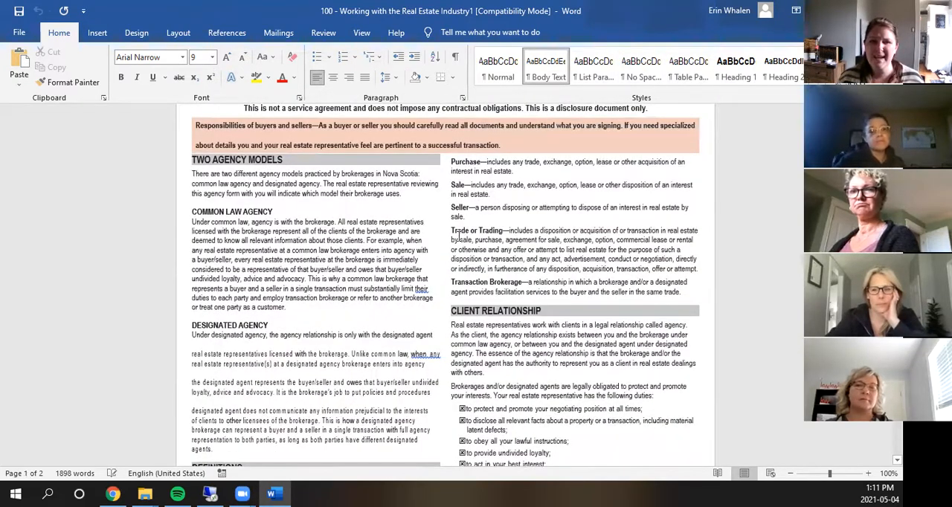
{"action": "scroll", "coordinate": [458, 236], "scroll_direction": "up", "scroll_amount": 3}
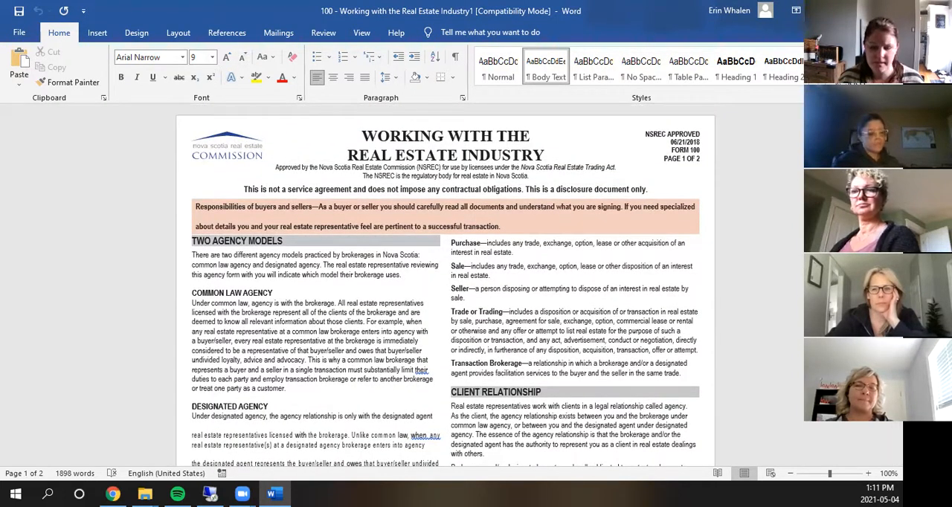
{"action": "left_click", "coordinate": [888, 11]}
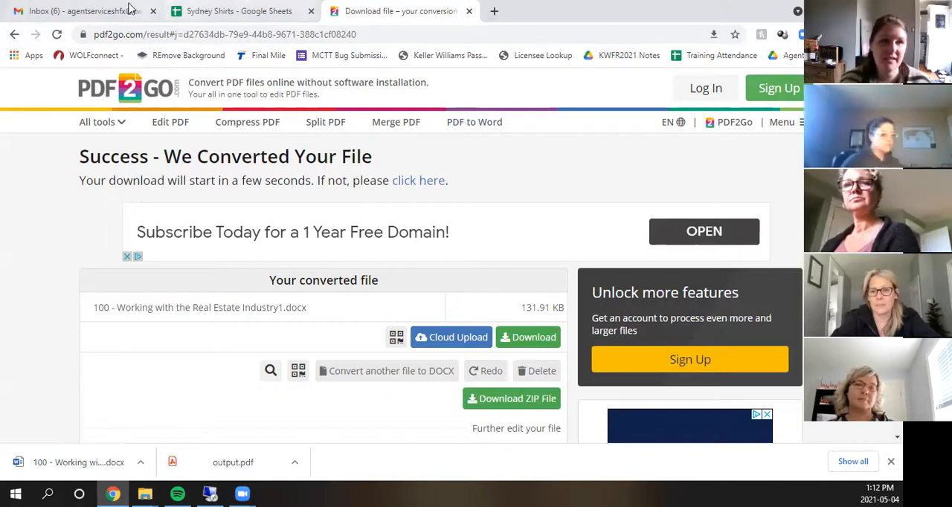
- Switch to the Gmail inbox, open the self-sent email without a subject, and open its invoice photo in full preview
{"action": "left_click", "coordinate": [91, 9]}
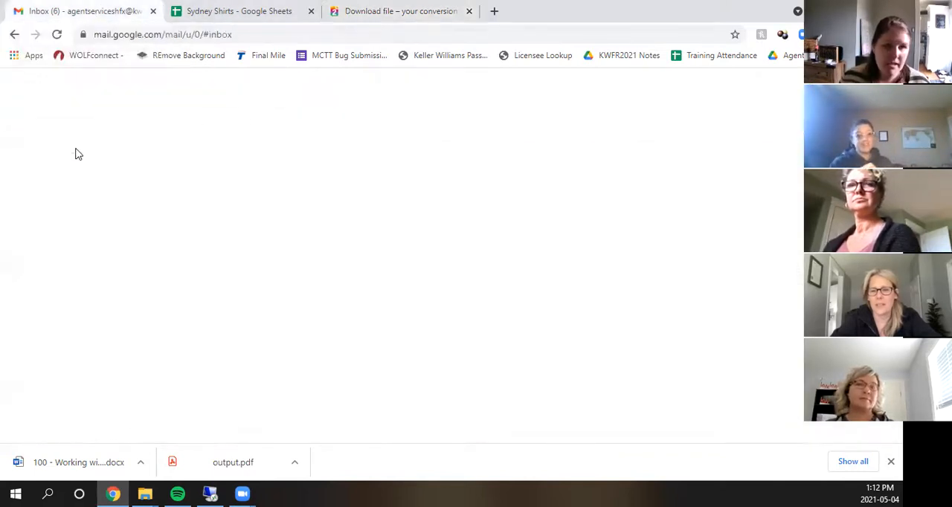
{"action": "left_click", "coordinate": [65, 174]}
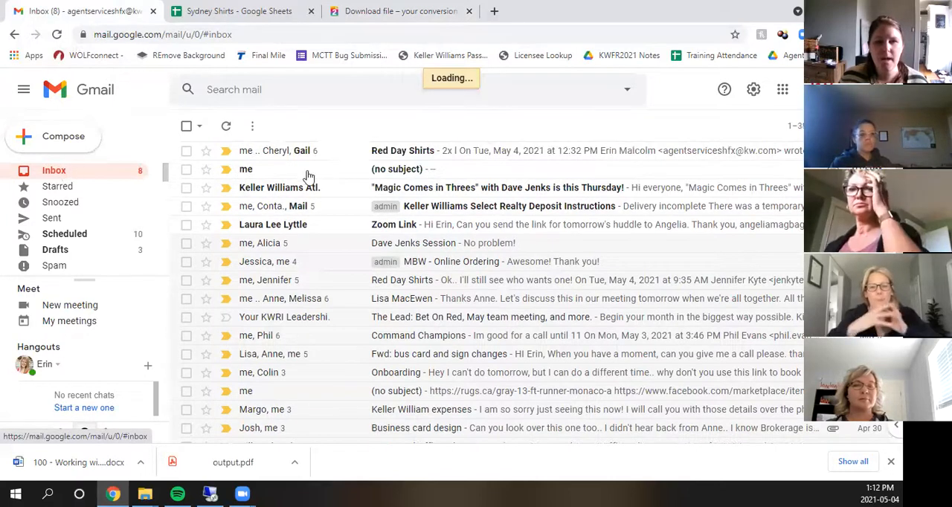
{"action": "left_click", "coordinate": [354, 172]}
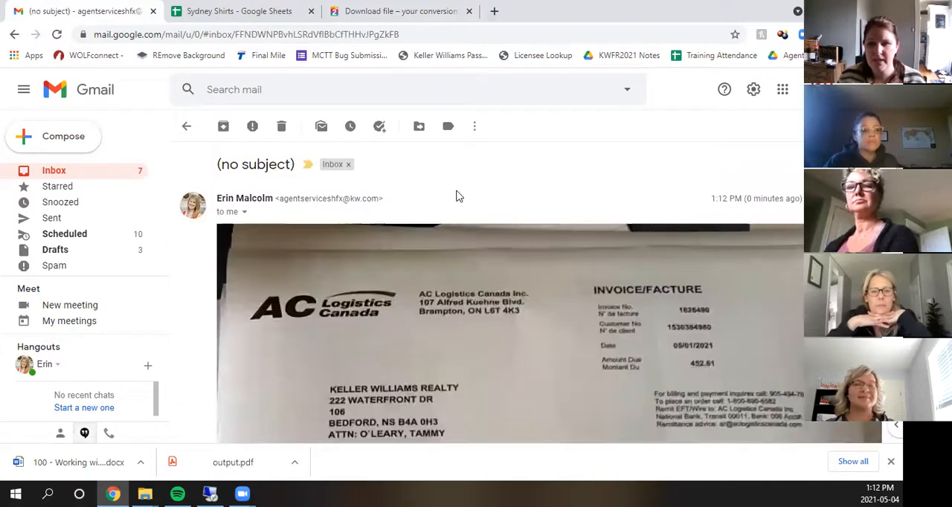
{"action": "scroll", "coordinate": [487, 199], "scroll_direction": "down", "scroll_amount": 4}
{"action": "scroll", "coordinate": [489, 201], "scroll_direction": "down", "scroll_amount": 5}
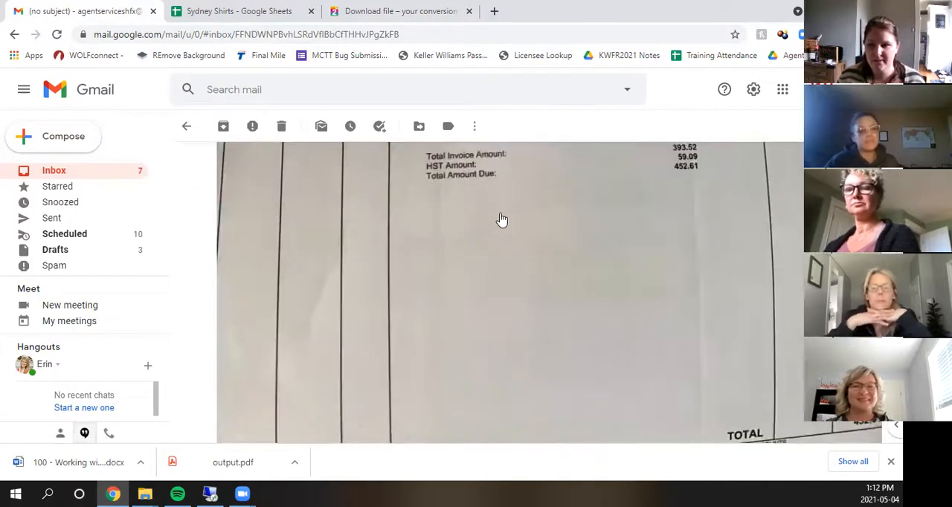
{"action": "left_click", "coordinate": [584, 213]}
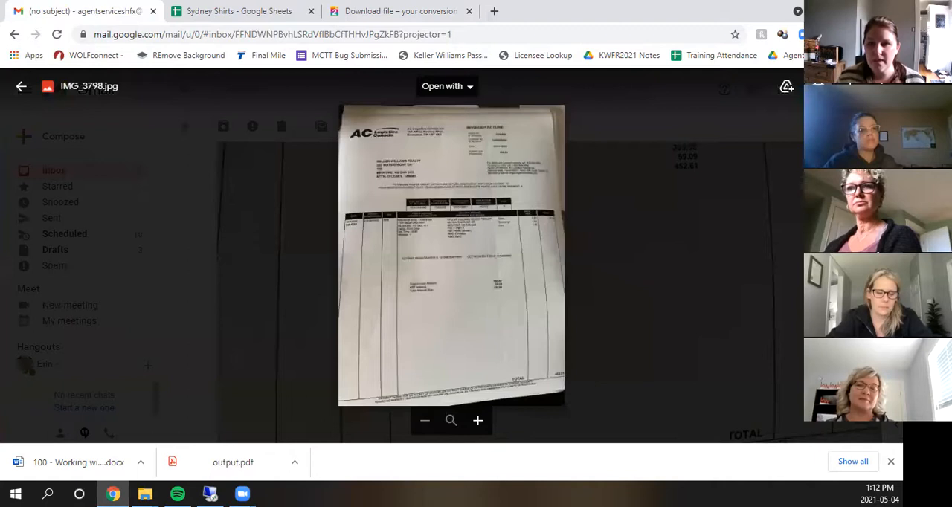
- Print the invoice photo with Save as PDF as the destination, saving it to the Desktop under the name IMG_3798.jpg
{"action": "key", "text": "ctrl+p"}
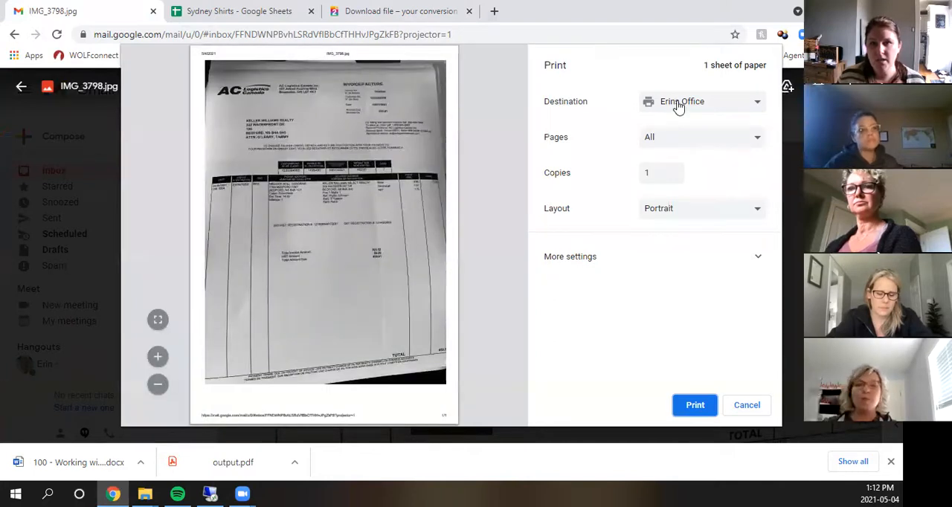
{"action": "left_click", "coordinate": [678, 104]}
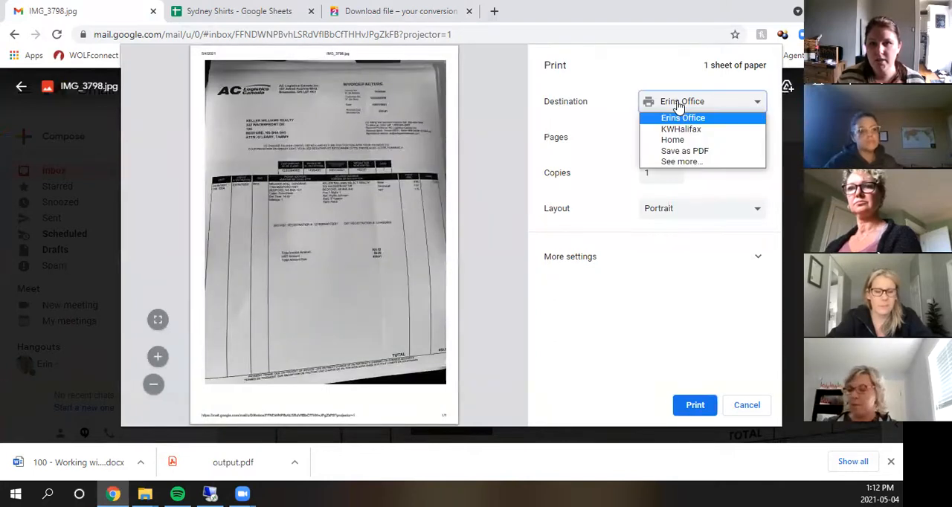
{"action": "left_click", "coordinate": [685, 151]}
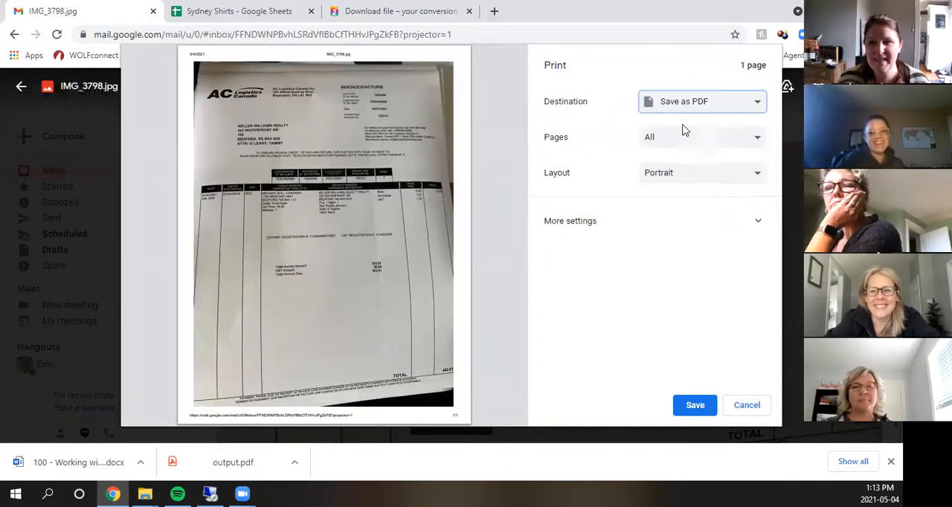
{"action": "left_click", "coordinate": [694, 404]}
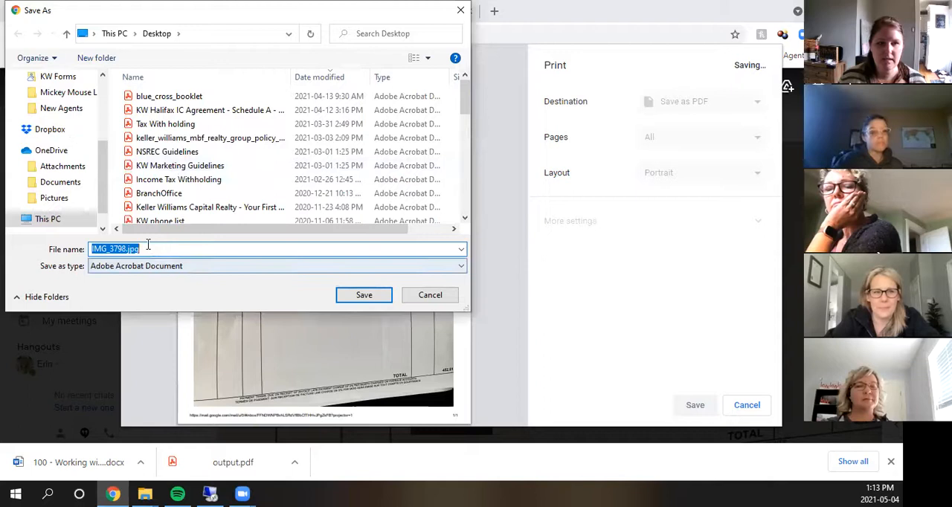
{"action": "left_click", "coordinate": [146, 247]}
{"action": "double_click", "coordinate": [146, 248]}
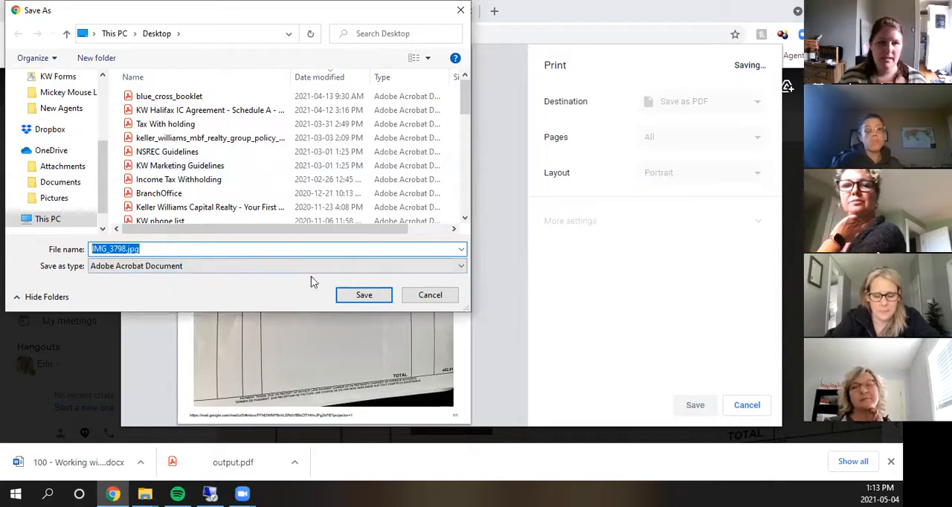
{"action": "left_click", "coordinate": [363, 295]}
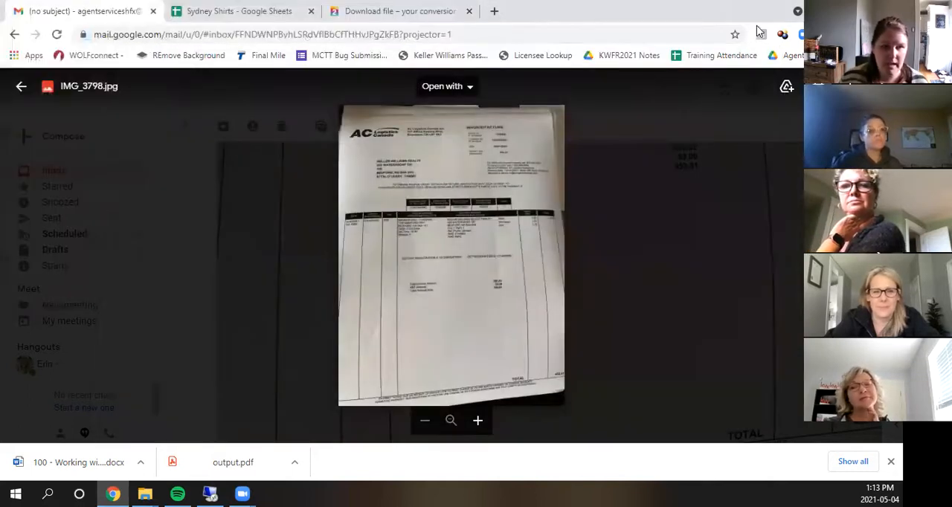
- Open the saved IMG_3798.jpg.pdf in Adobe Acrobat Reader, check the whole invoice page, and close it
{"action": "left_click", "coordinate": [821, 10]}
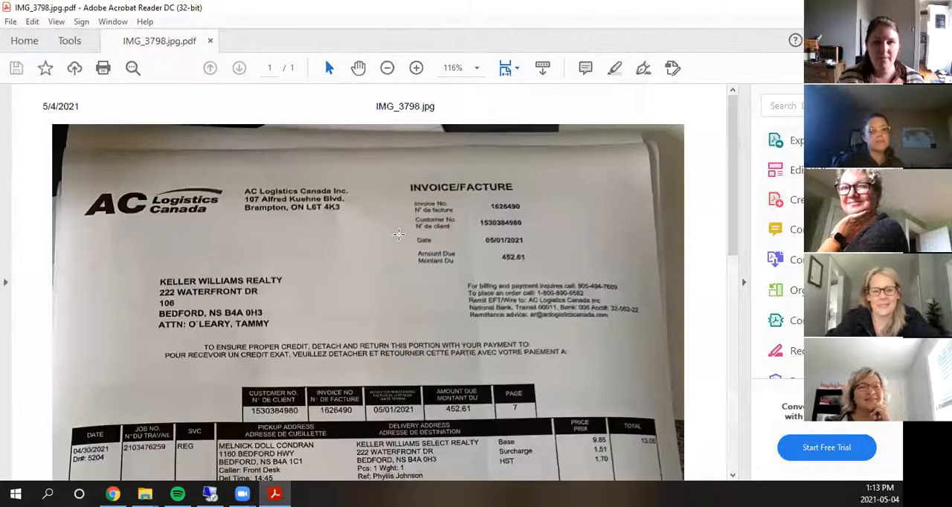
{"action": "scroll", "coordinate": [493, 306], "scroll_direction": "down", "scroll_amount": 10}
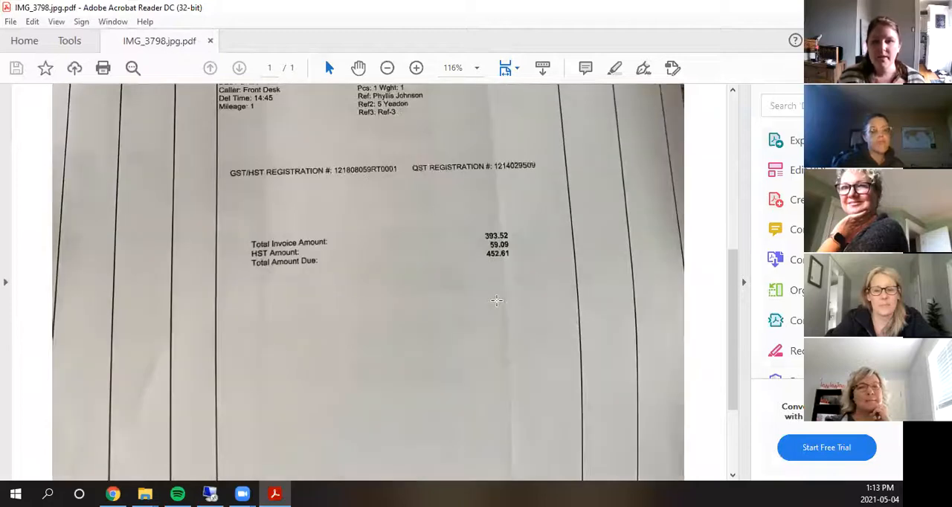
{"action": "scroll", "coordinate": [497, 300], "scroll_direction": "up", "scroll_amount": 10}
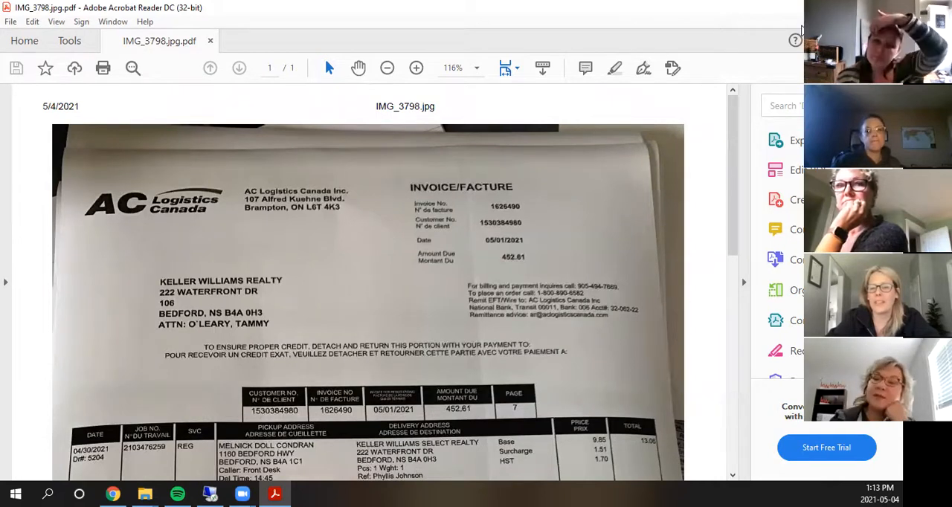
{"action": "left_click", "coordinate": [887, 7]}
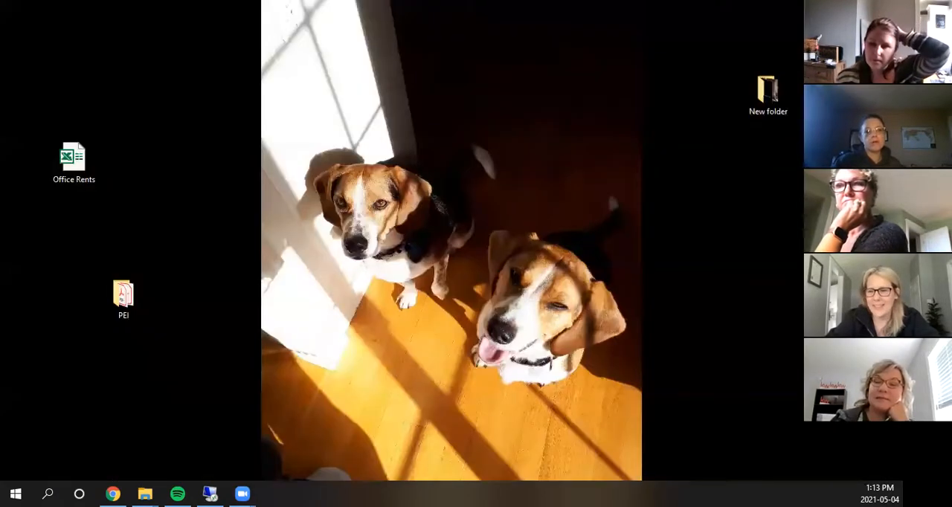
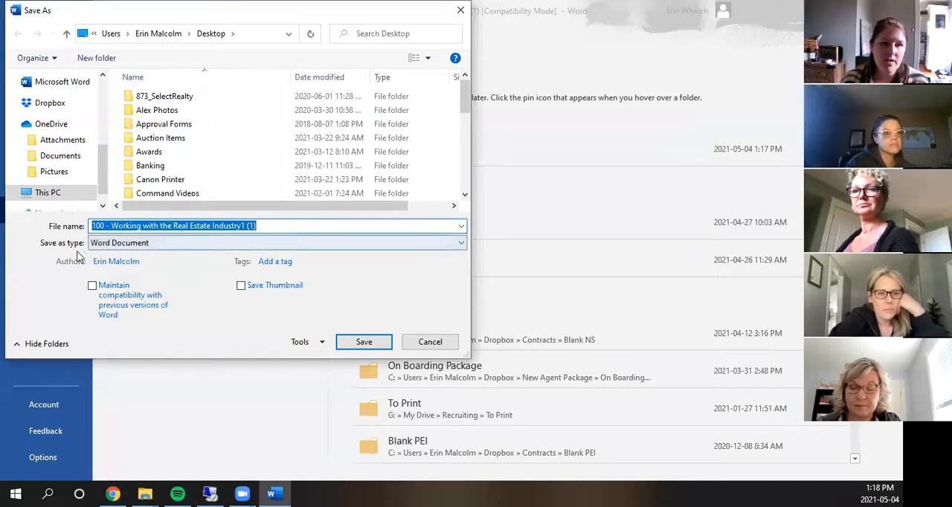
- Save the Word document to the Desktop as a PDF named 100 - Working with the Real Estate Industry1 (1)
{"action": "left_click", "coordinate": [133, 245]}
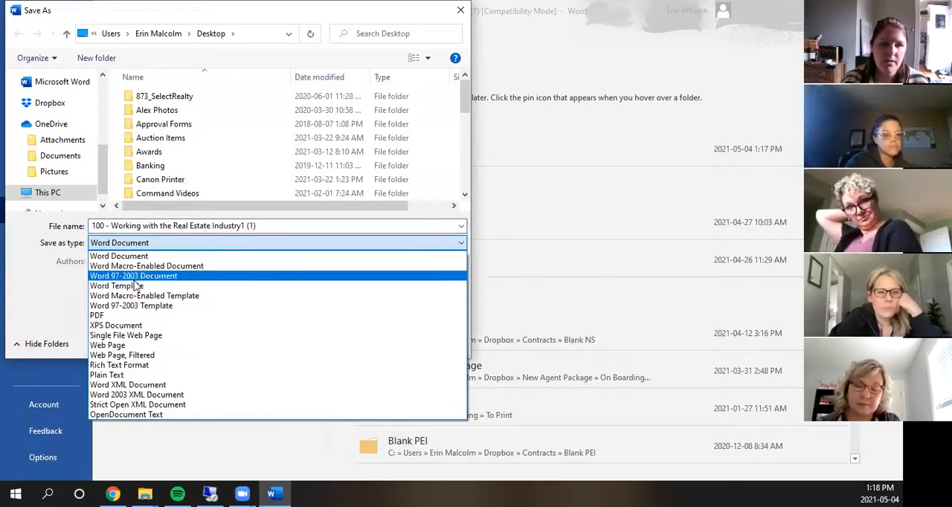
{"action": "left_click", "coordinate": [128, 318]}
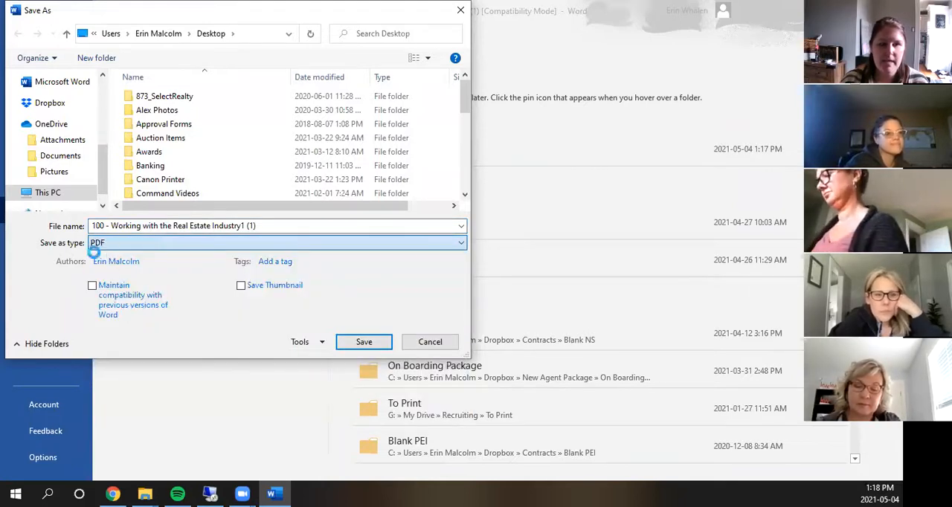
{"action": "left_click", "coordinate": [367, 344]}
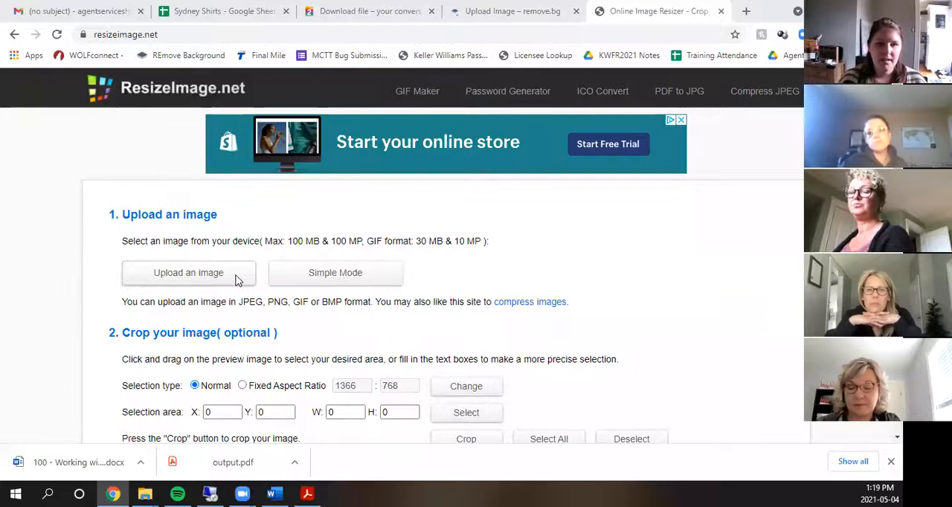
- Upload the portrait of the curly-haired agent in a dark blazer from the Agent Photos folder to ResizeImage.net
{"action": "left_click", "coordinate": [237, 279]}
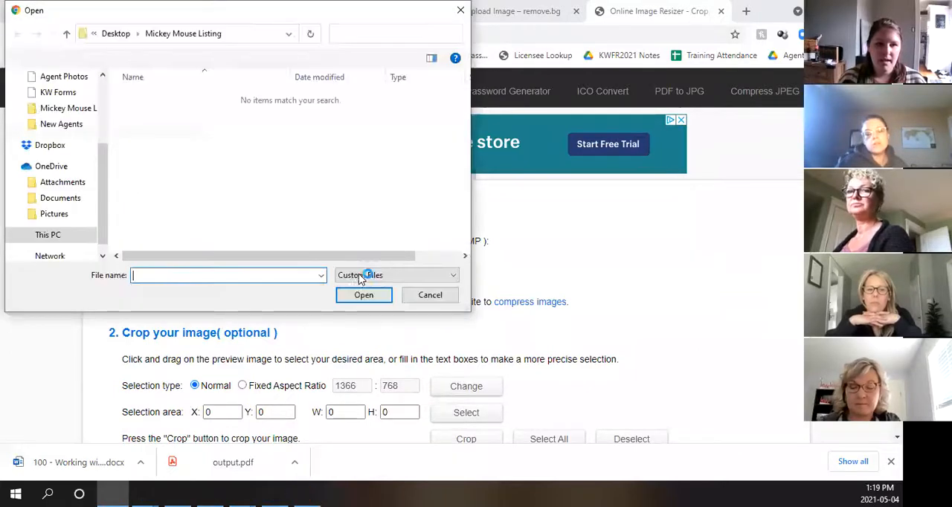
{"action": "scroll", "coordinate": [45, 164], "scroll_direction": "up", "scroll_amount": 1}
{"action": "scroll", "coordinate": [44, 164], "scroll_direction": "up", "scroll_amount": 3}
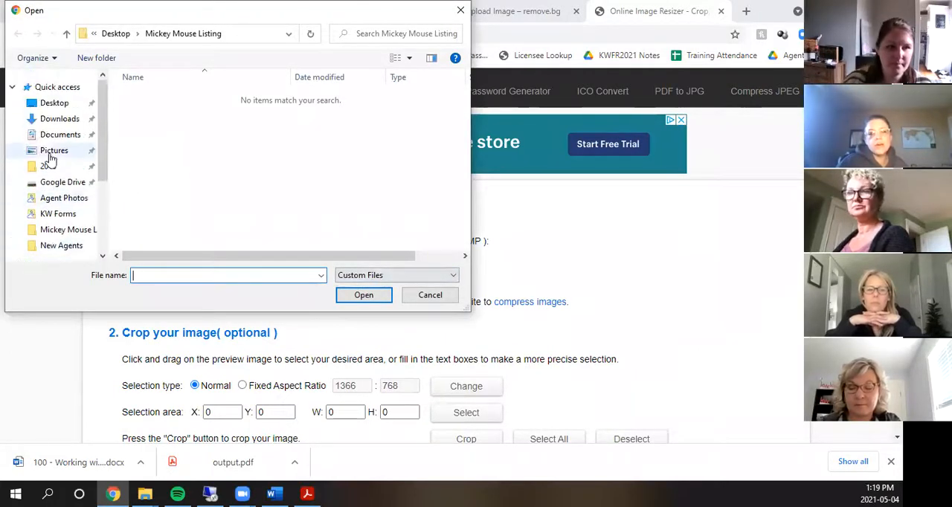
{"action": "left_click", "coordinate": [52, 198]}
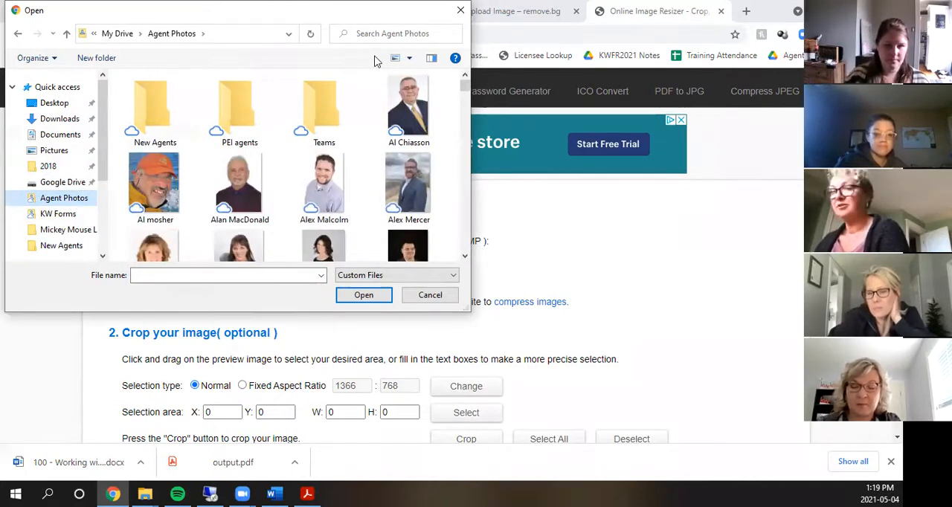
{"action": "left_click_drag", "start_coordinate": [465, 86], "coordinate": [469, 238]}
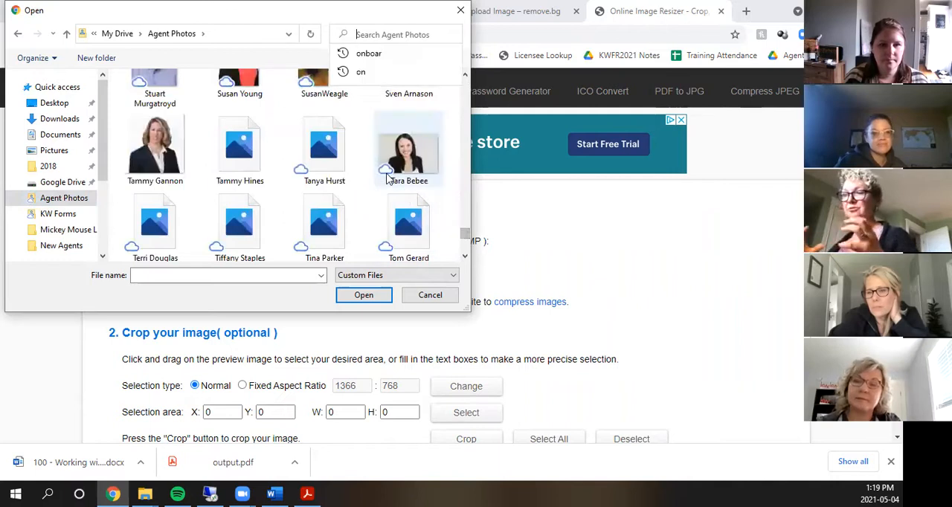
{"action": "scroll", "coordinate": [387, 177], "scroll_direction": "down", "scroll_amount": 5}
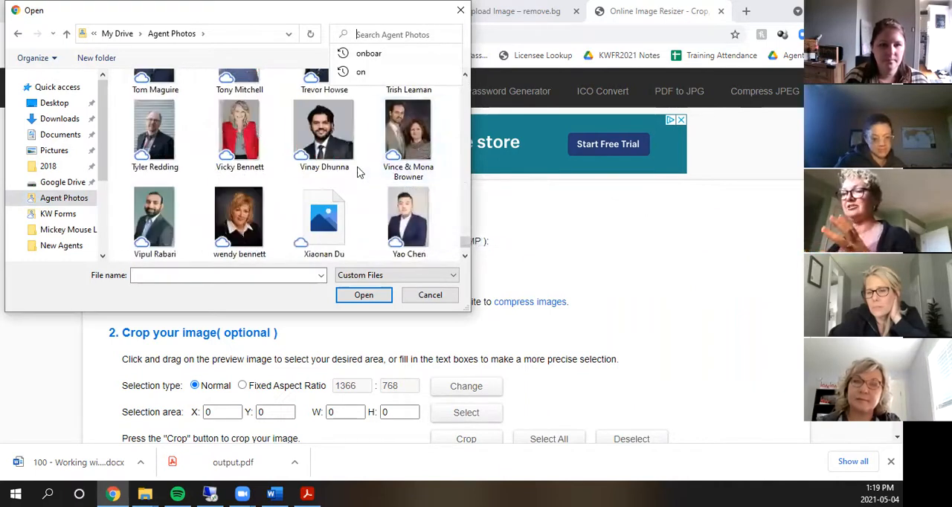
{"action": "scroll", "coordinate": [358, 172], "scroll_direction": "up", "scroll_amount": 2}
{"action": "scroll", "coordinate": [357, 172], "scroll_direction": "up", "scroll_amount": 2}
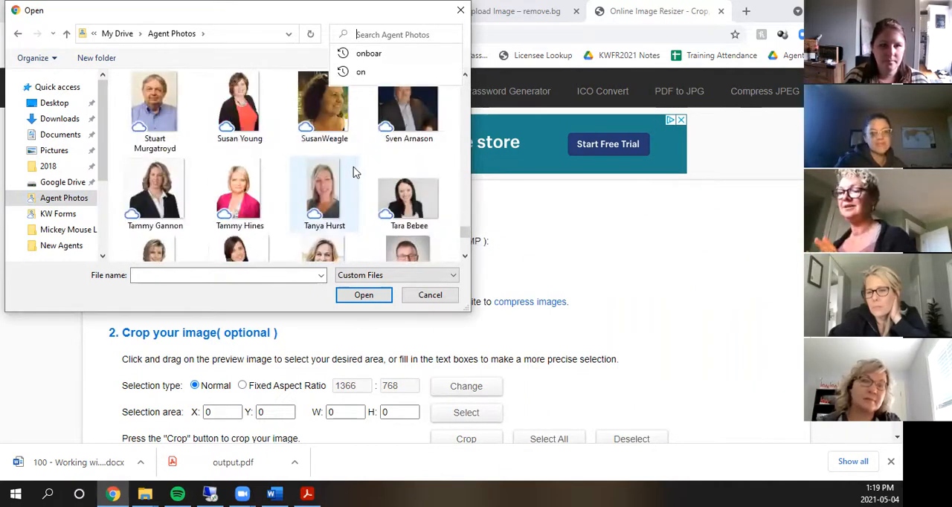
{"action": "scroll", "coordinate": [402, 192], "scroll_direction": "down", "scroll_amount": 1}
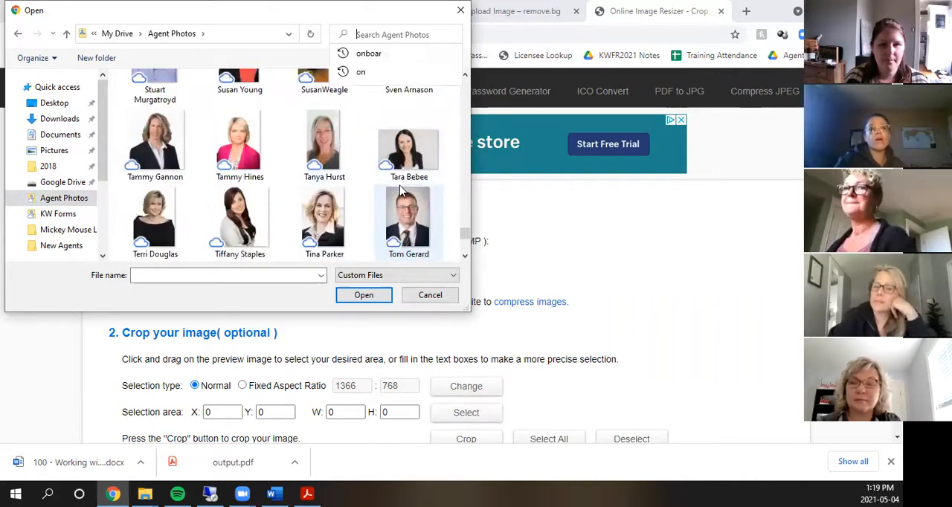
{"action": "scroll", "coordinate": [344, 194], "scroll_direction": "down", "scroll_amount": 2}
{"action": "scroll", "coordinate": [344, 194], "scroll_direction": "up", "scroll_amount": 3}
{"action": "double_click", "coordinate": [156, 118]}
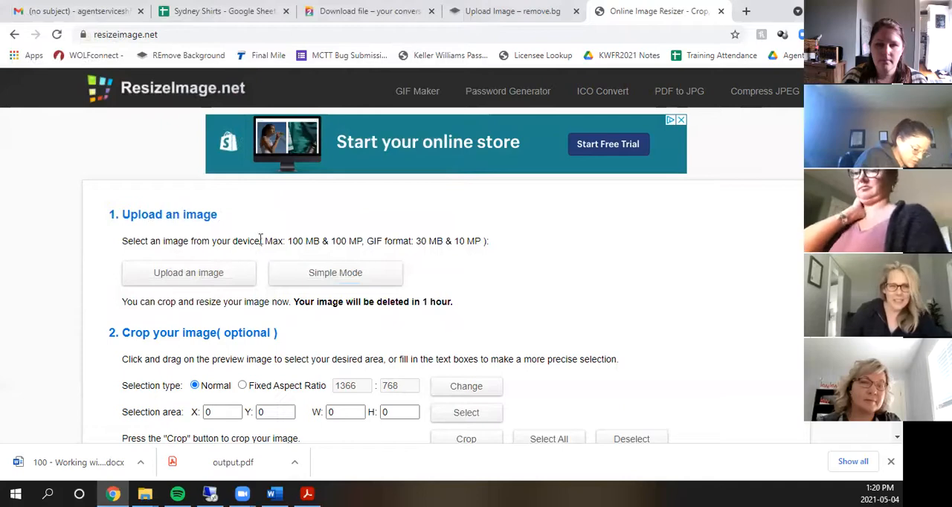
- Look over the uploaded portrait and the crop, rotate and resize sections of ResizeImage.net
{"action": "scroll", "coordinate": [262, 246], "scroll_direction": "down", "scroll_amount": 3}
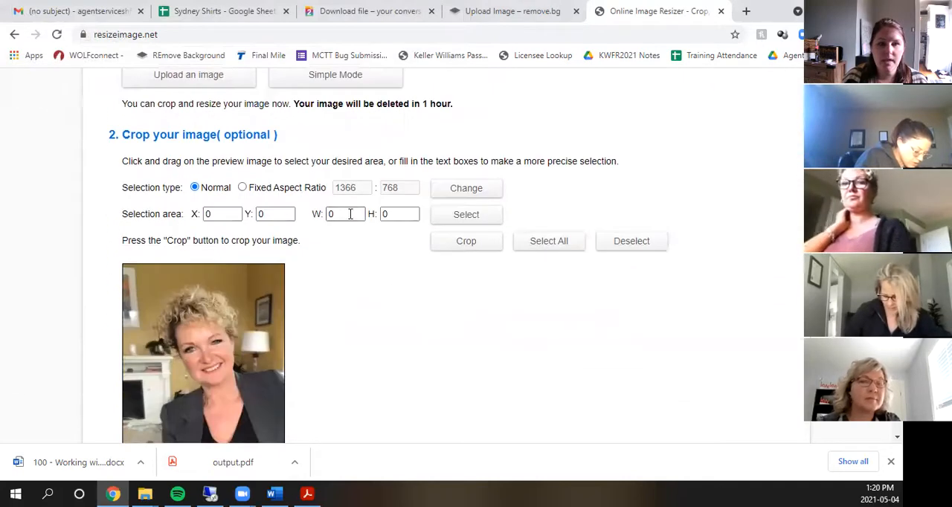
{"action": "scroll", "coordinate": [363, 221], "scroll_direction": "down", "scroll_amount": 5}
{"action": "scroll", "coordinate": [335, 245], "scroll_direction": "up", "scroll_amount": 8}
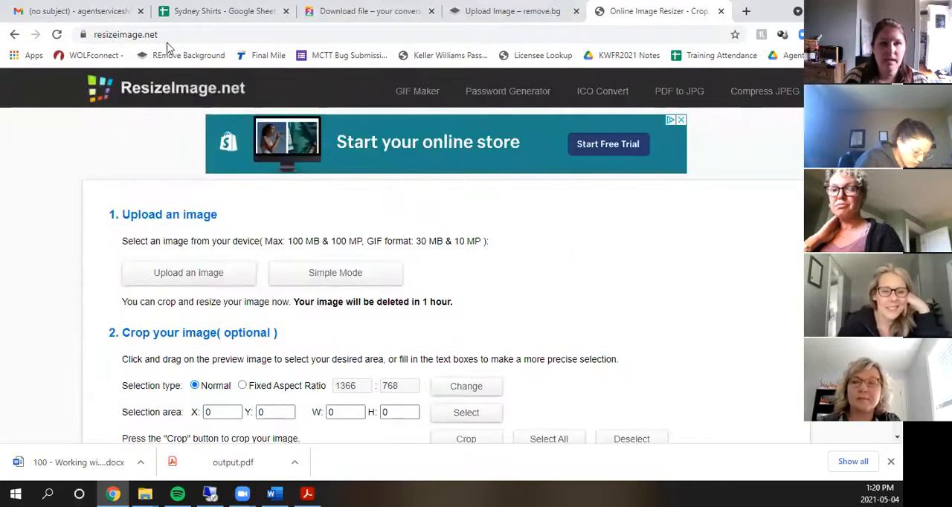
{"action": "scroll", "coordinate": [259, 257], "scroll_direction": "down", "scroll_amount": 3}
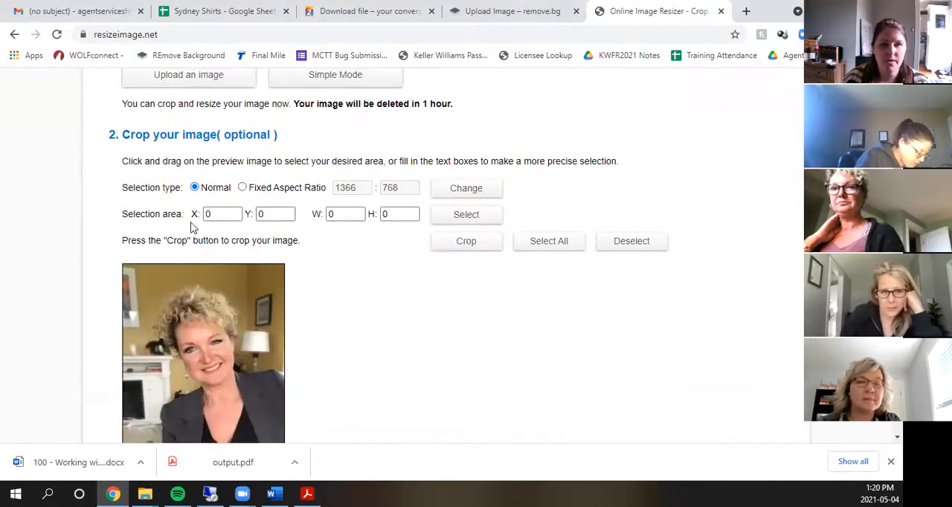
{"action": "scroll", "coordinate": [386, 212], "scroll_direction": "down", "scroll_amount": 5}
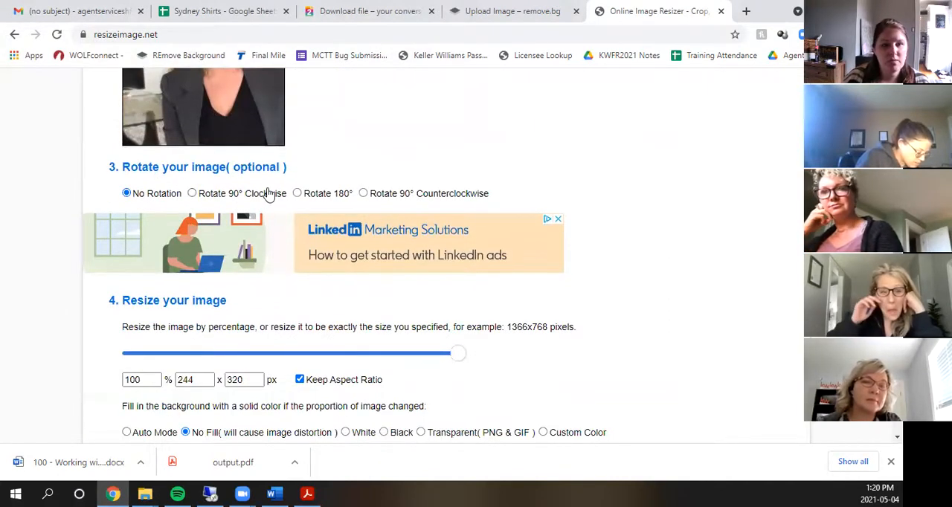
{"action": "scroll", "coordinate": [392, 275], "scroll_direction": "up", "scroll_amount": 1}
{"action": "scroll", "coordinate": [436, 387], "scroll_direction": "down", "scroll_amount": 1}
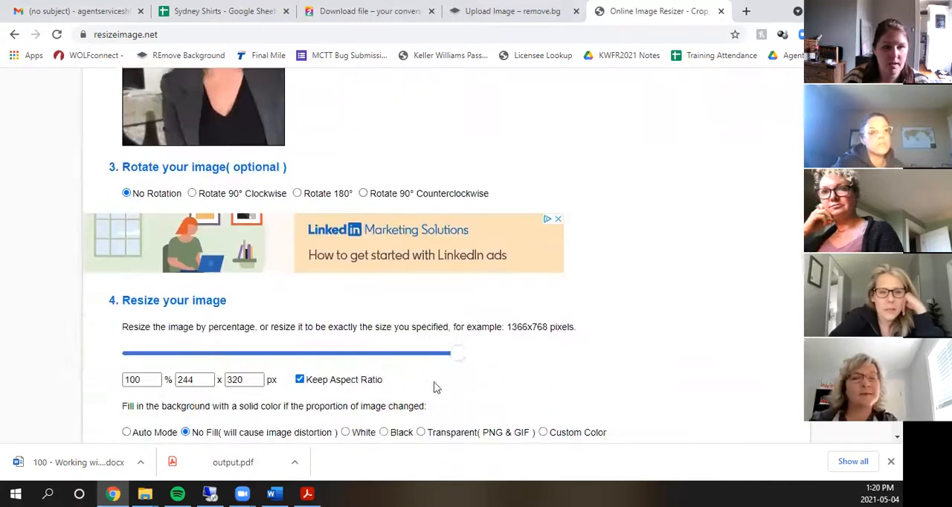
{"action": "scroll", "coordinate": [223, 357], "scroll_direction": "up", "scroll_amount": 2}
{"action": "scroll", "coordinate": [461, 290], "scroll_direction": "down", "scroll_amount": 4}
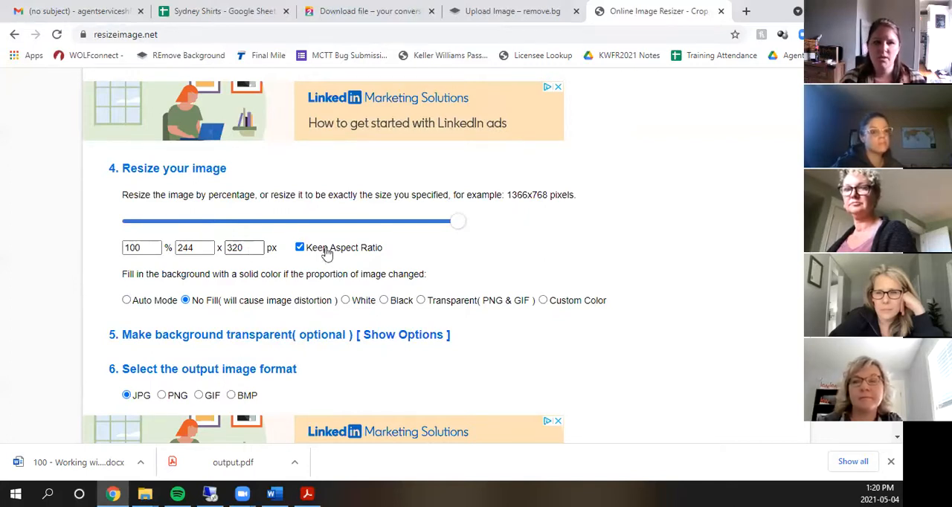
- Examine the pixel width and height fields, output image formats, optimization options and Resize Image command without changing any settings
{"action": "double_click", "coordinate": [254, 248]}
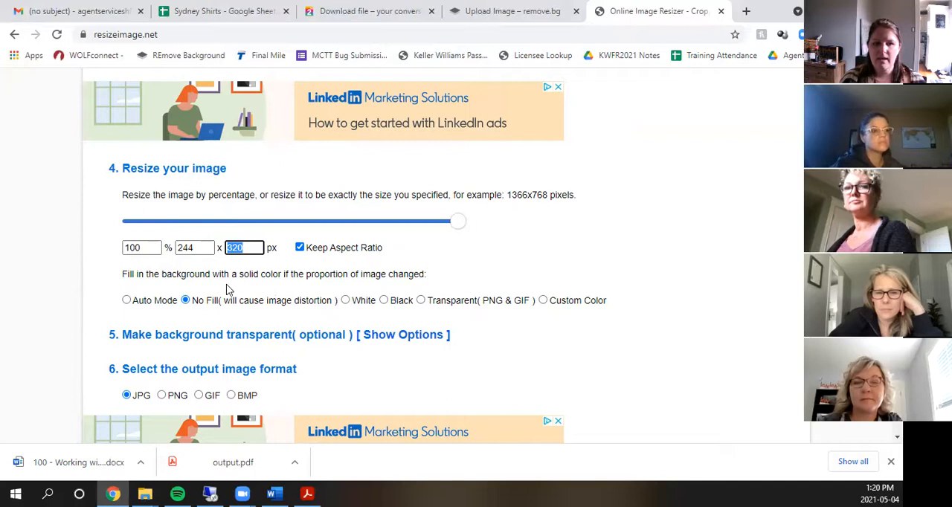
{"action": "double_click", "coordinate": [204, 248]}
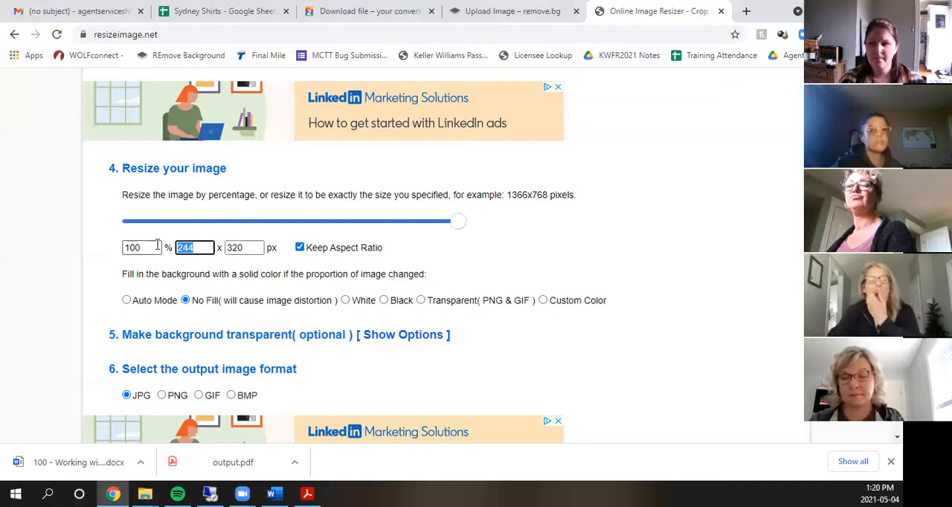
{"action": "scroll", "coordinate": [279, 266], "scroll_direction": "down", "scroll_amount": 4}
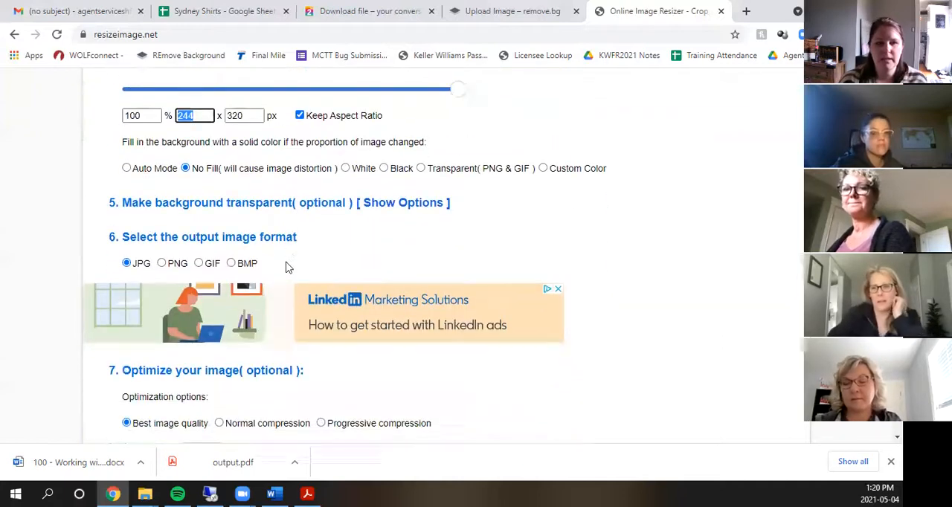
{"action": "scroll", "coordinate": [281, 266], "scroll_direction": "down", "scroll_amount": 3}
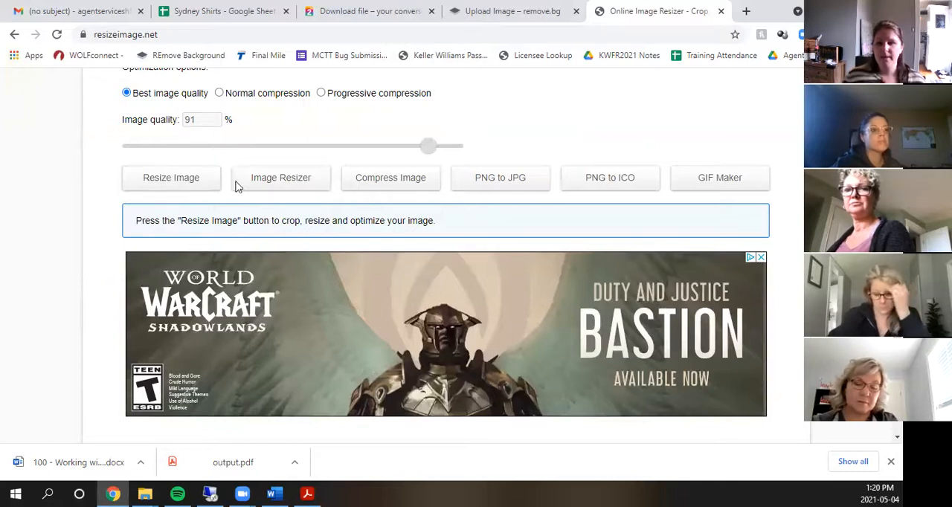
{"action": "scroll", "coordinate": [402, 218], "scroll_direction": "up", "scroll_amount": 5}
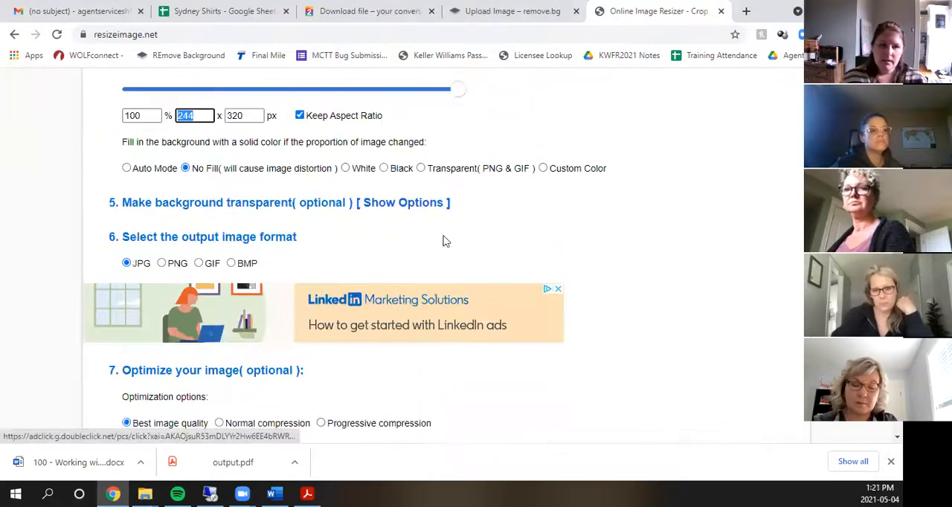
{"action": "scroll", "coordinate": [640, 268], "scroll_direction": "up", "scroll_amount": 1}
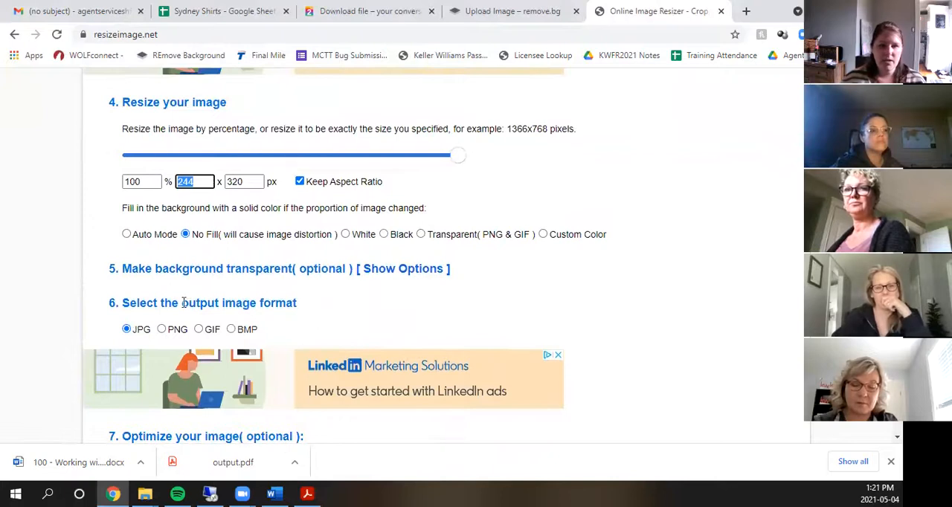
{"action": "scroll", "coordinate": [143, 273], "scroll_direction": "down", "scroll_amount": 1}
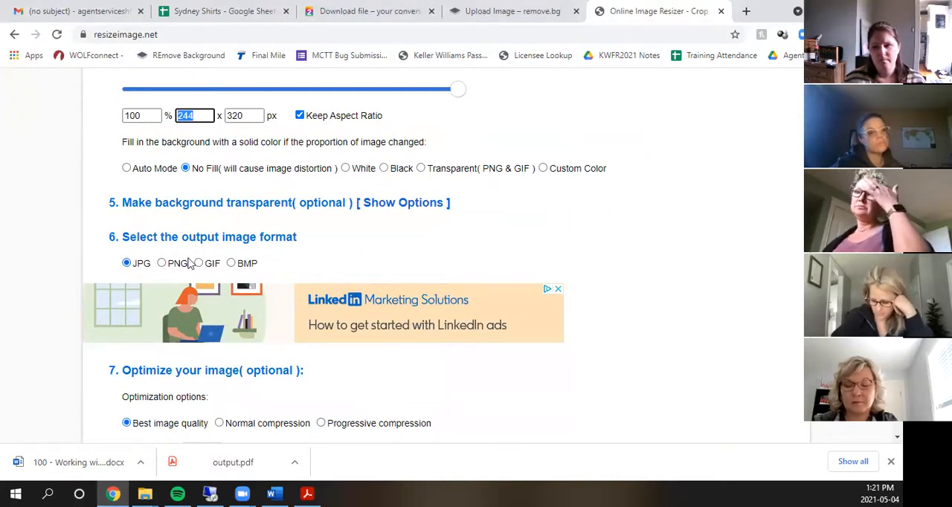
{"action": "scroll", "coordinate": [190, 264], "scroll_direction": "down", "scroll_amount": 2}
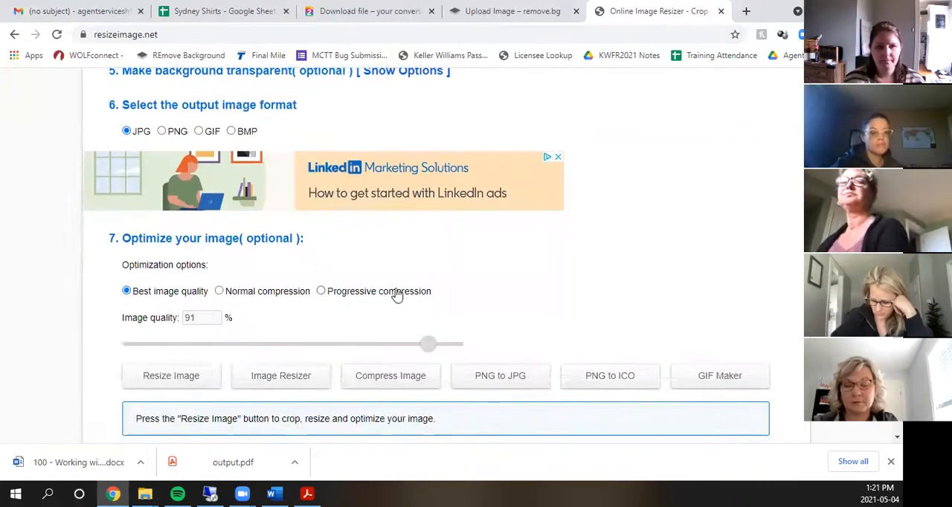
{"action": "scroll", "coordinate": [629, 293], "scroll_direction": "up", "scroll_amount": 13}
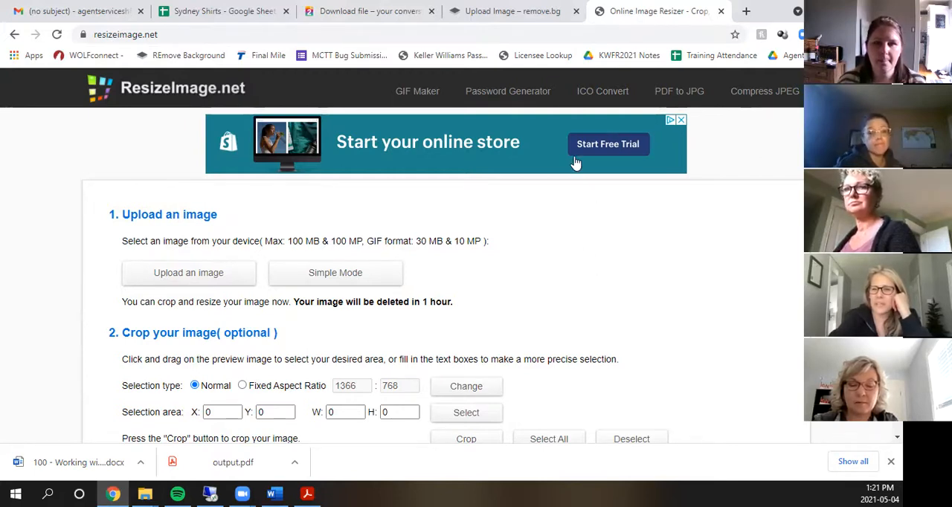
- Switch to remove.bg and upload the same curly-haired agent's portrait from the Agent Photos folder for background removal
{"action": "left_click", "coordinate": [533, 17]}
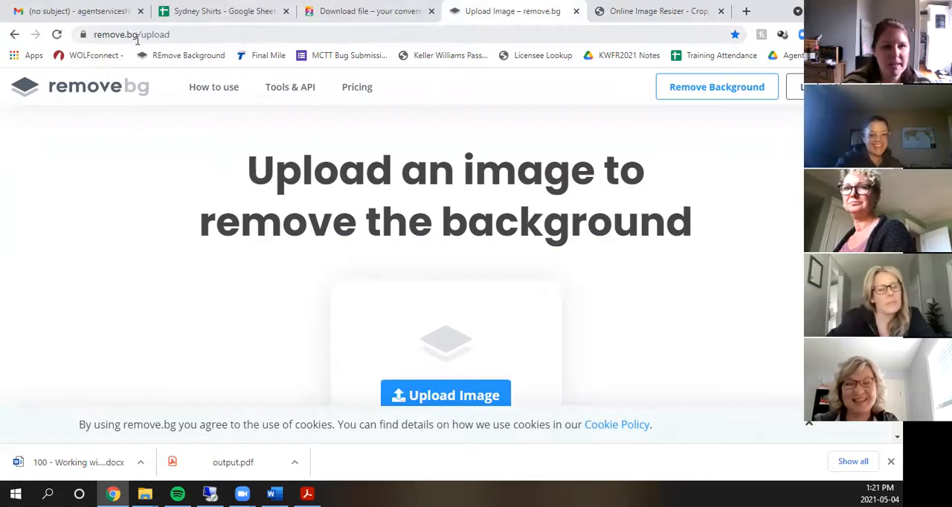
{"action": "scroll", "coordinate": [418, 181], "scroll_direction": "down", "scroll_amount": 2}
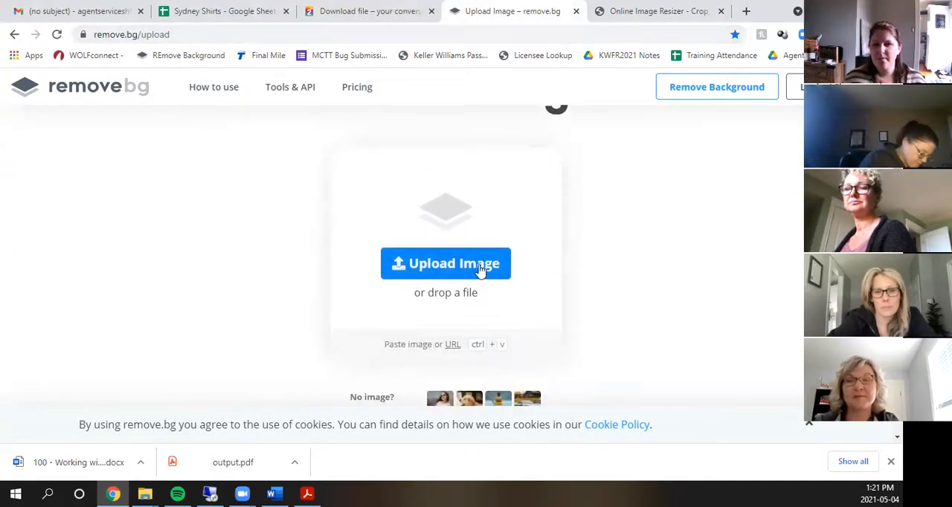
{"action": "left_click", "coordinate": [421, 263]}
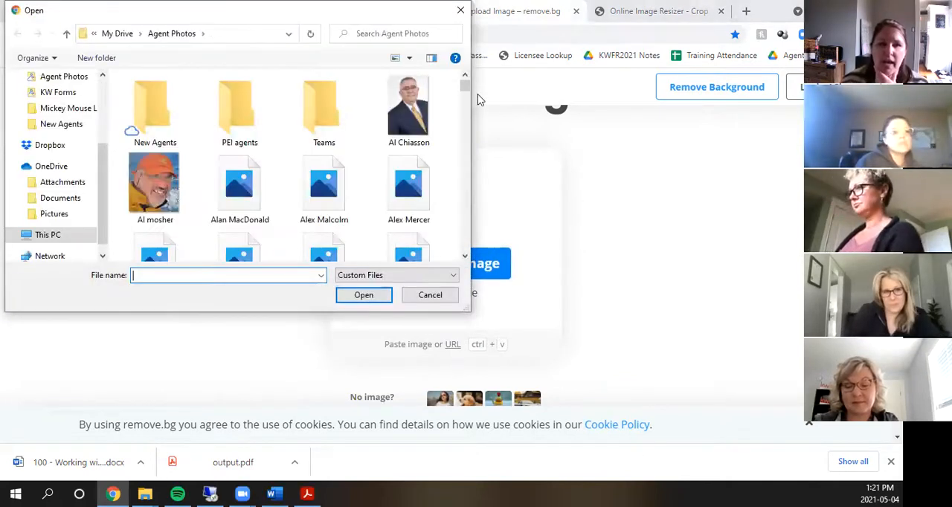
{"action": "left_click_drag", "start_coordinate": [465, 85], "coordinate": [464, 218]}
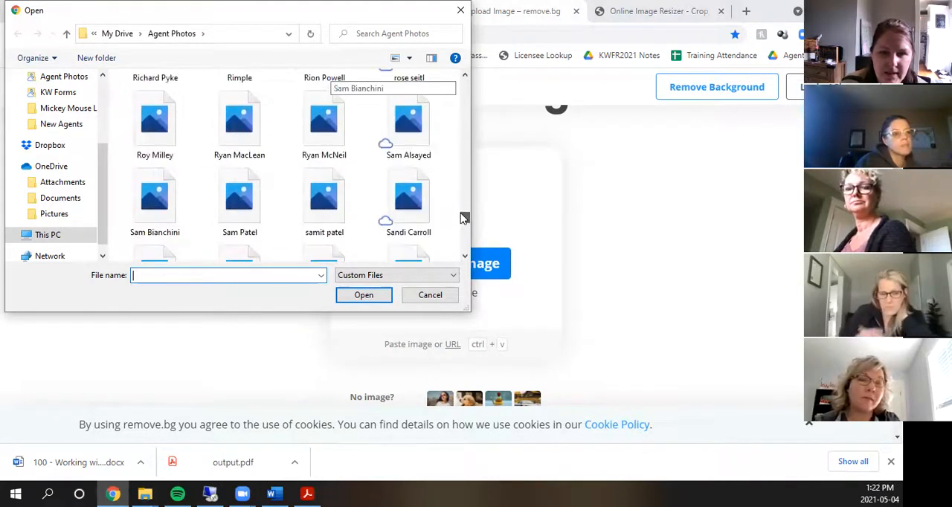
{"action": "scroll", "coordinate": [442, 173], "scroll_direction": "down", "scroll_amount": 2}
{"action": "scroll", "coordinate": [441, 174], "scroll_direction": "down", "scroll_amount": 1}
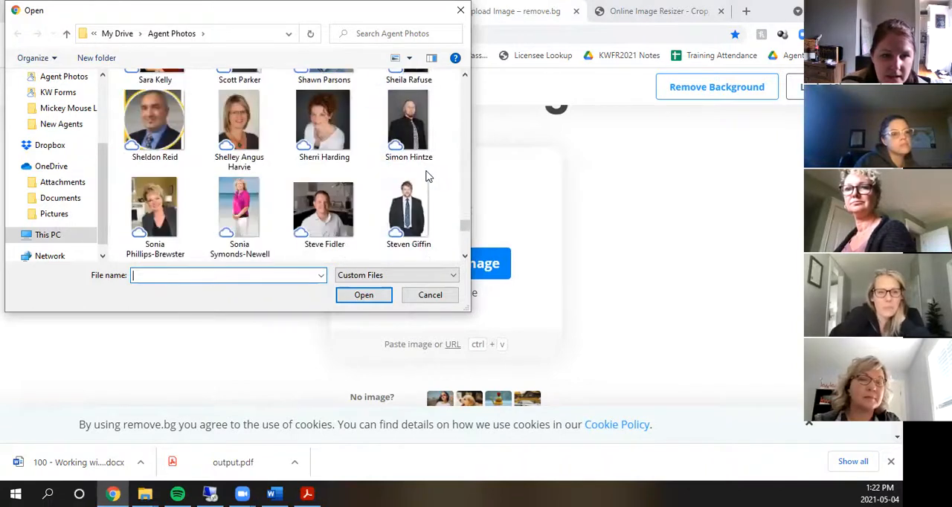
{"action": "scroll", "coordinate": [402, 182], "scroll_direction": "down", "scroll_amount": 1}
{"action": "double_click", "coordinate": [171, 134]}
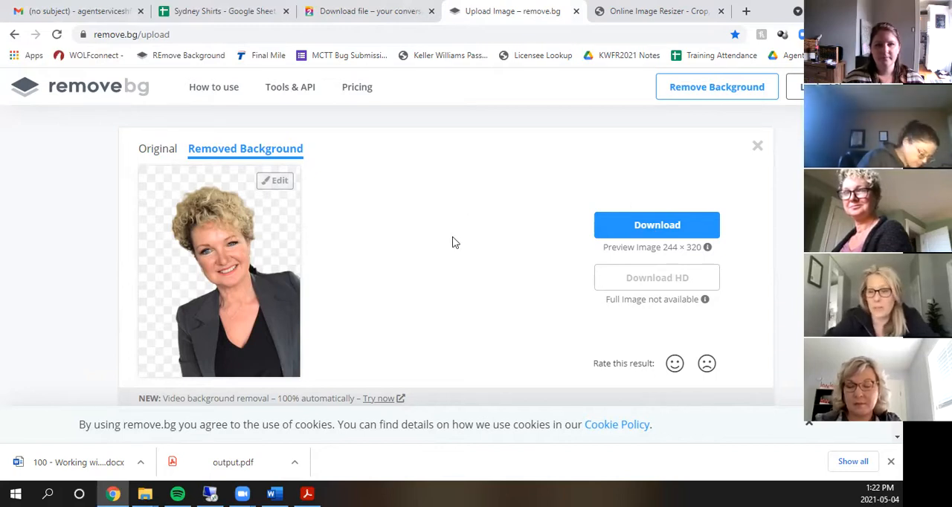
- Download the preview-size portrait with its background removed, check the PNG in the Photos viewer, and close the viewer
{"action": "left_click", "coordinate": [678, 225]}
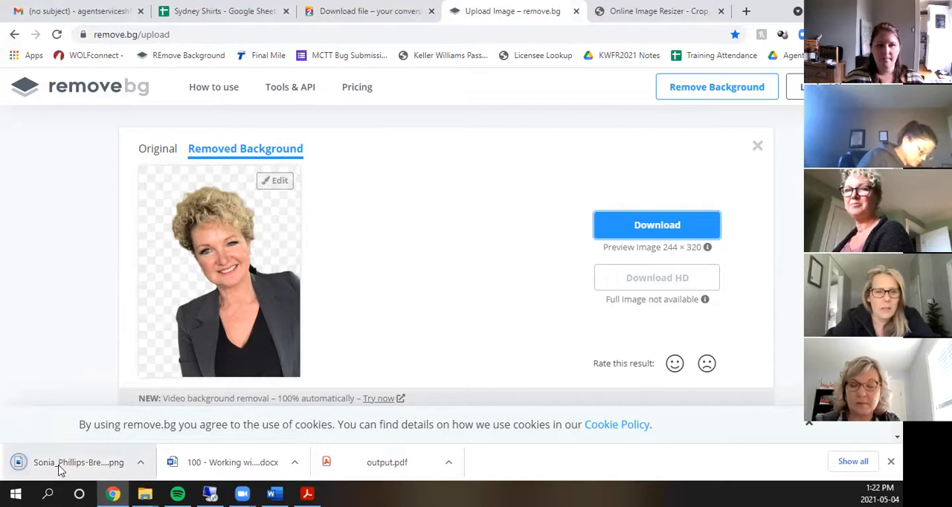
{"action": "left_click", "coordinate": [58, 463]}
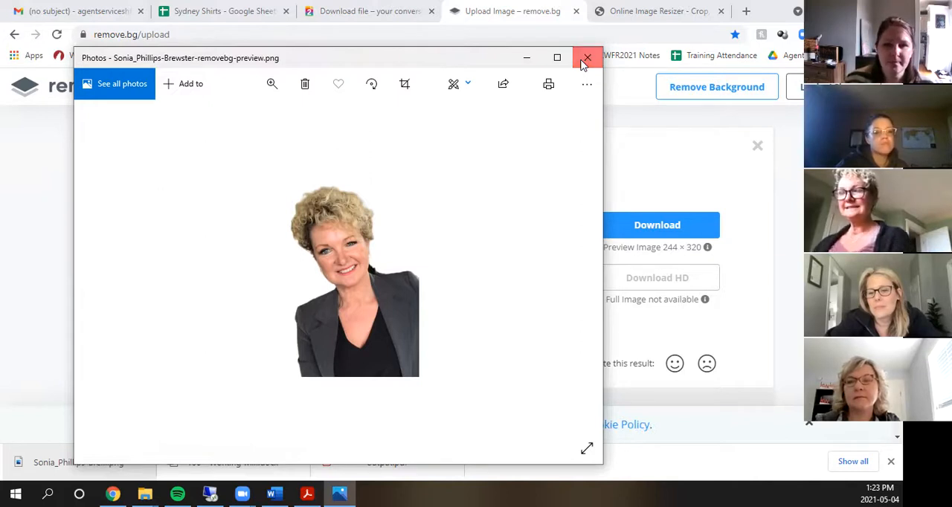
{"action": "left_click", "coordinate": [587, 58]}
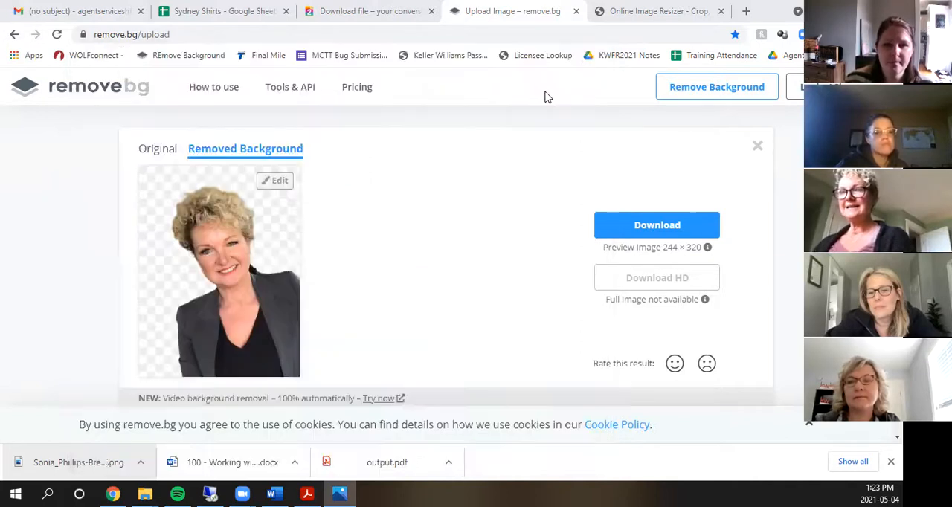
- Close the remove.bg and ResizeImage.net pages to return to the PDF2Go conversion result
{"action": "left_click", "coordinate": [576, 11]}
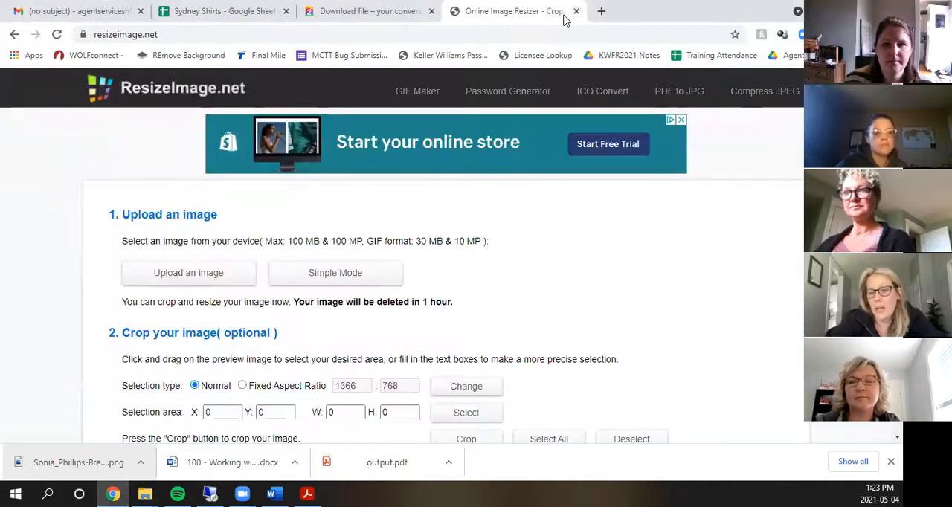
{"action": "left_click", "coordinate": [576, 12]}
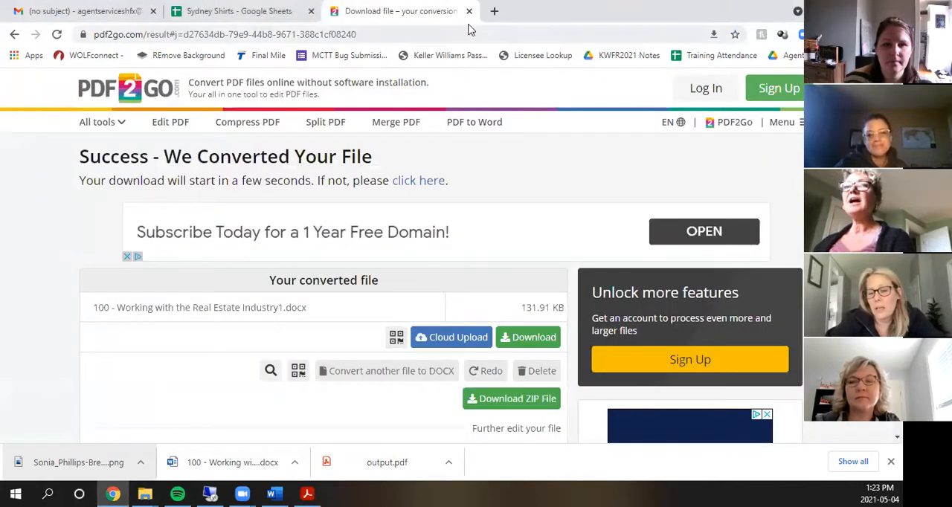